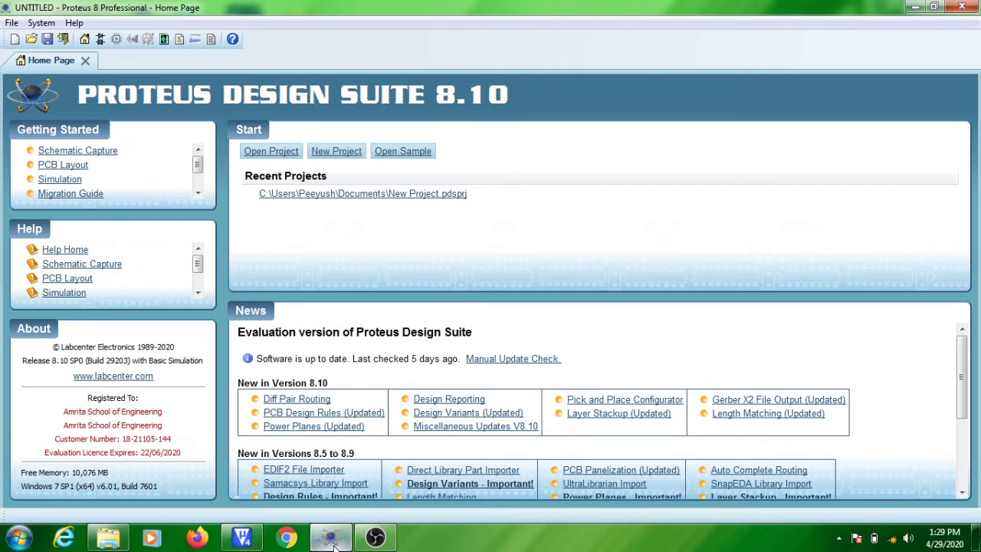
Step: Create a new project named led_blink with a schematic from the DEFAULT template and no firmware project
{"action": "mouse_move", "coordinate": [328, 540]}
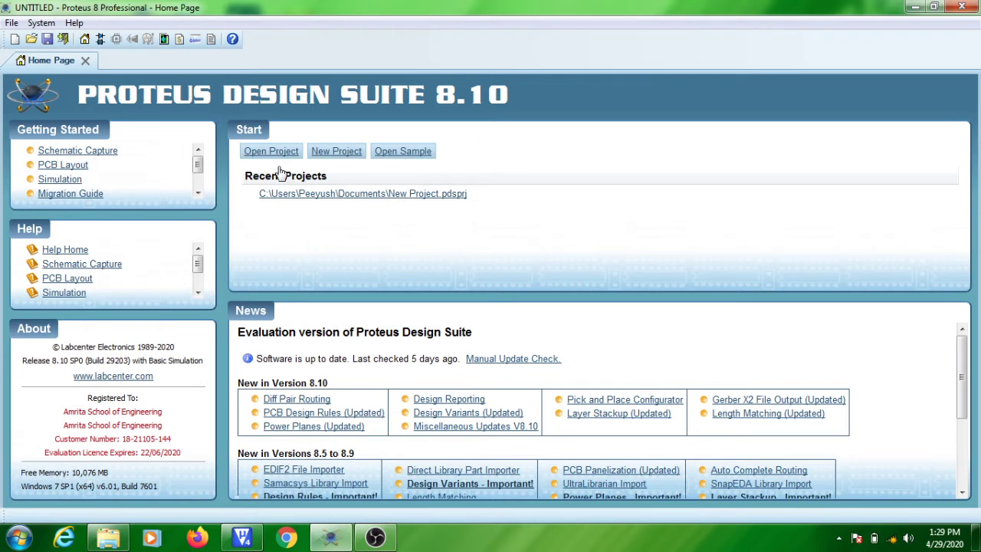
{"action": "left_click", "coordinate": [341, 155]}
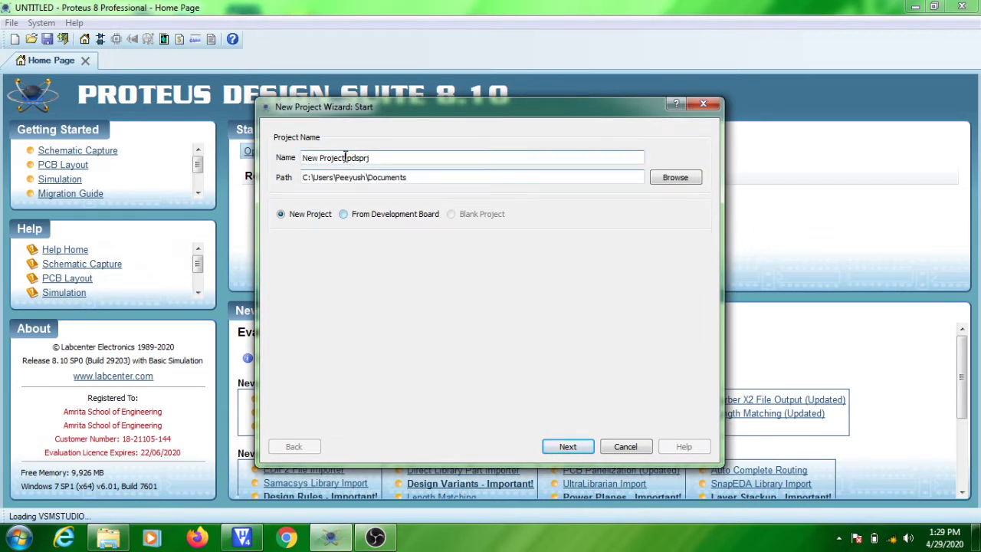
{"action": "left_click_drag", "start_coordinate": [346, 158], "coordinate": [268, 161]}
{"action": "type", "text": "led_blink"}
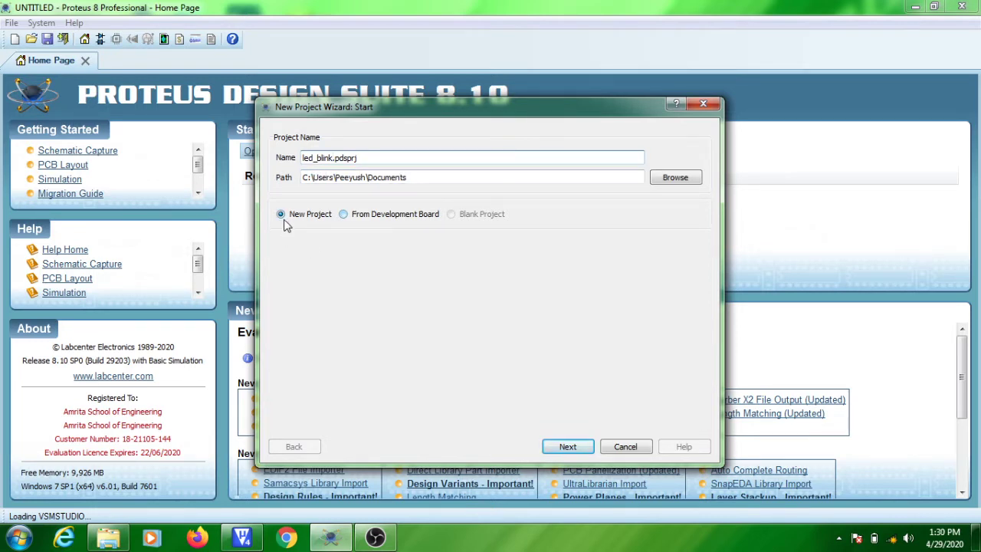
{"action": "left_click", "coordinate": [568, 447]}
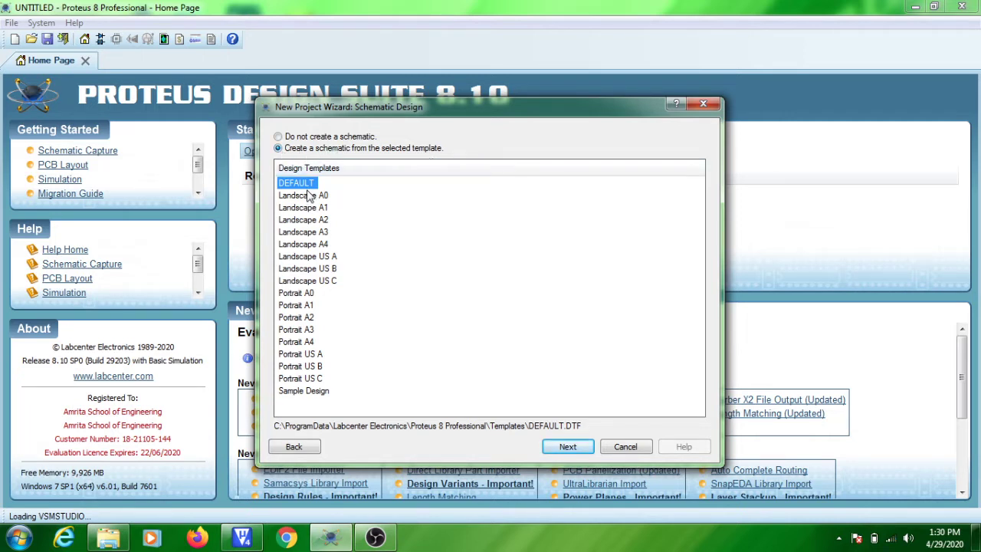
{"action": "left_click", "coordinate": [575, 453]}
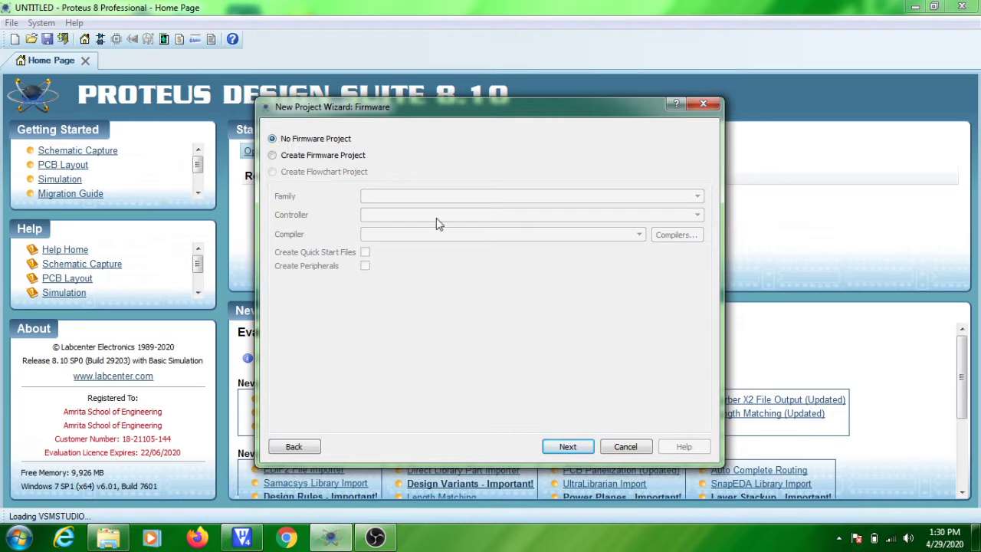
{"action": "left_click", "coordinate": [570, 449]}
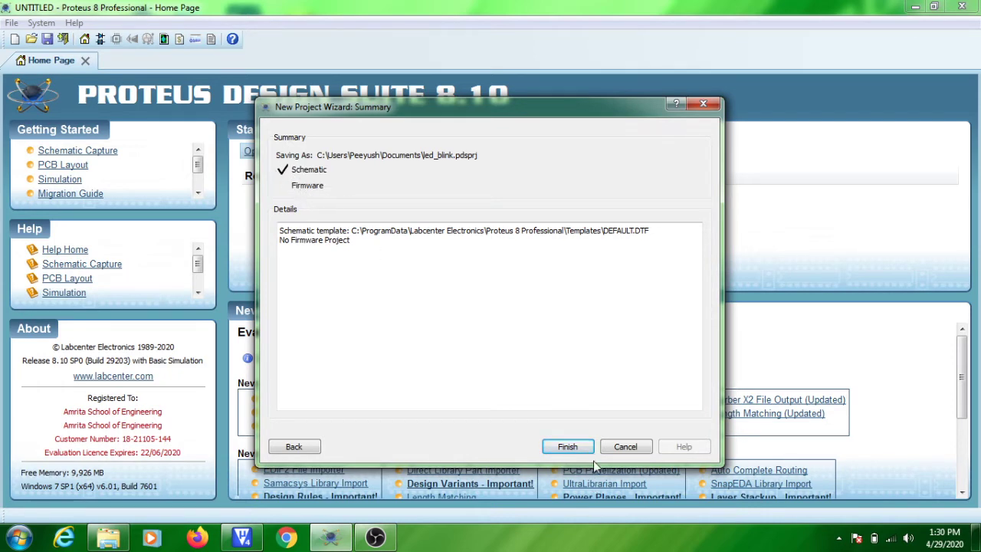
{"action": "left_click", "coordinate": [569, 448]}
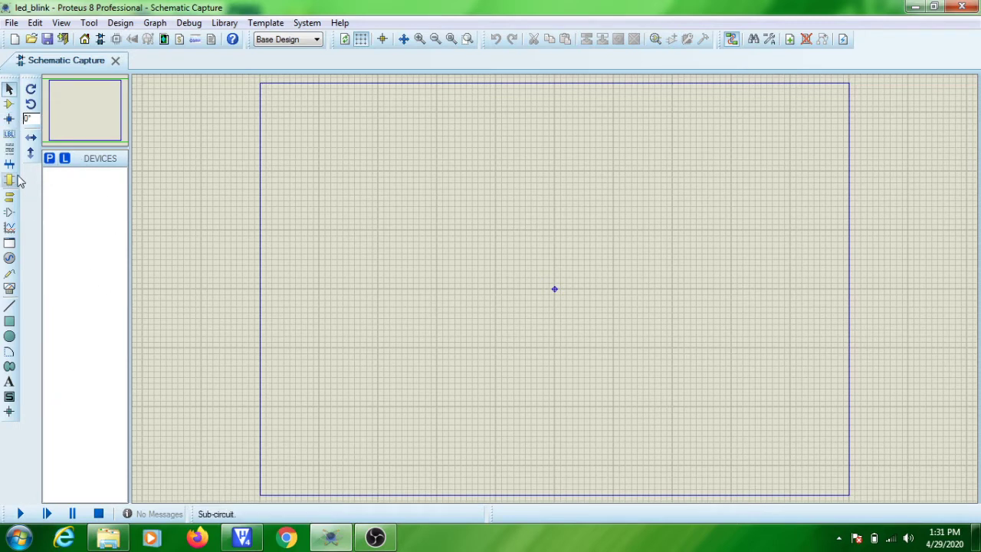
Step: Find the LPC2138 microcontroller in the parts library by keyword and add it to the project's device list
{"action": "left_click", "coordinate": [11, 107]}
{"action": "left_click", "coordinate": [49, 161]}
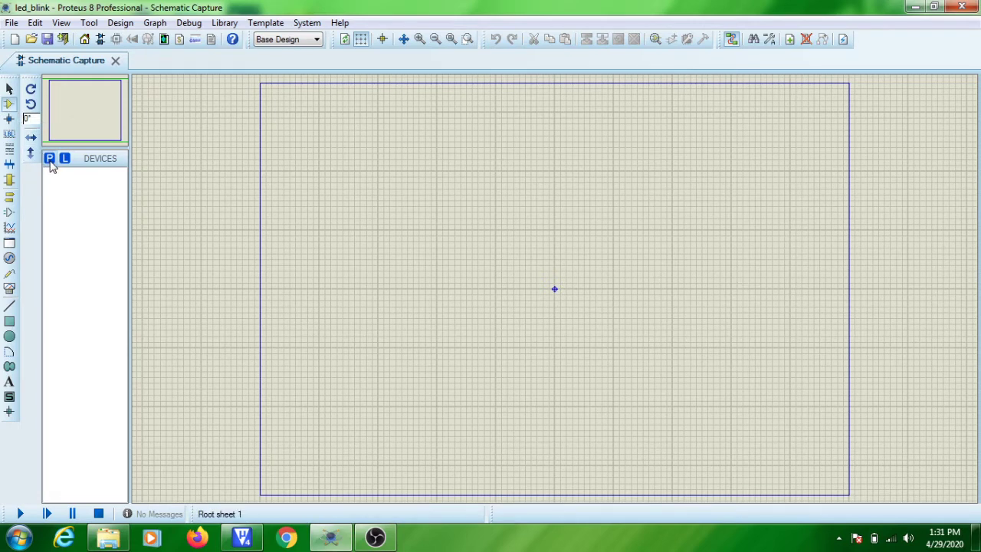
{"action": "left_click", "coordinate": [49, 160]}
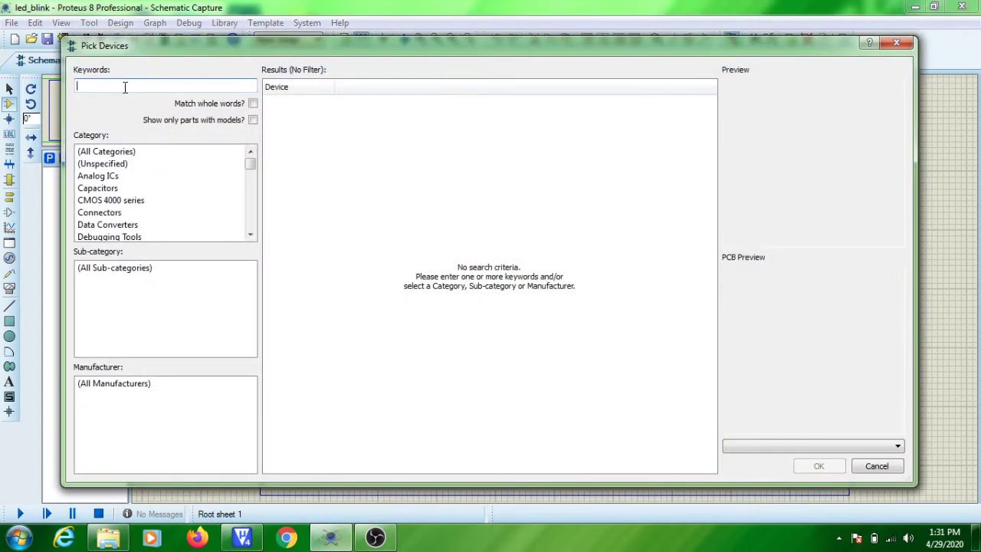
{"action": "type", "text": "lpc2138"}
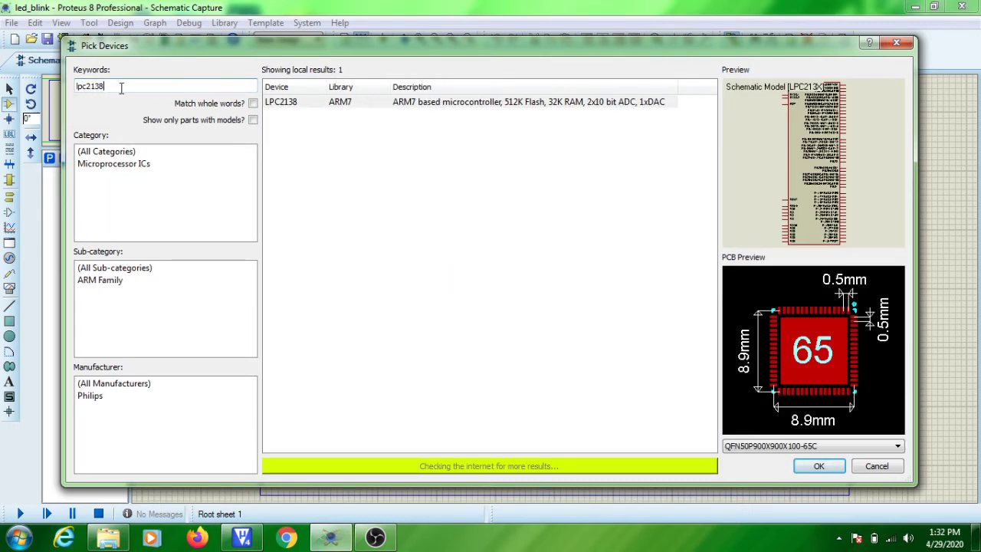
{"action": "left_click", "coordinate": [291, 109]}
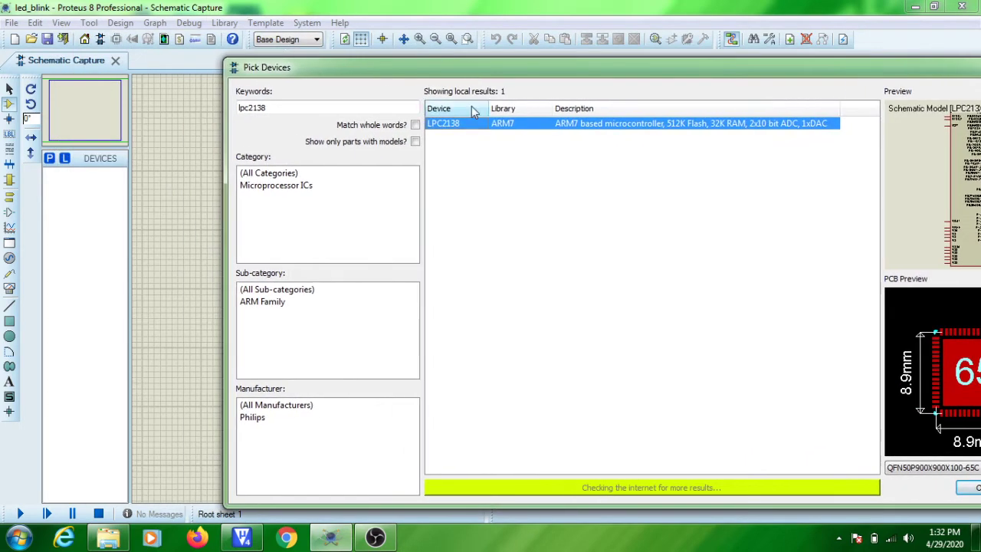
{"action": "double_click", "coordinate": [469, 125]}
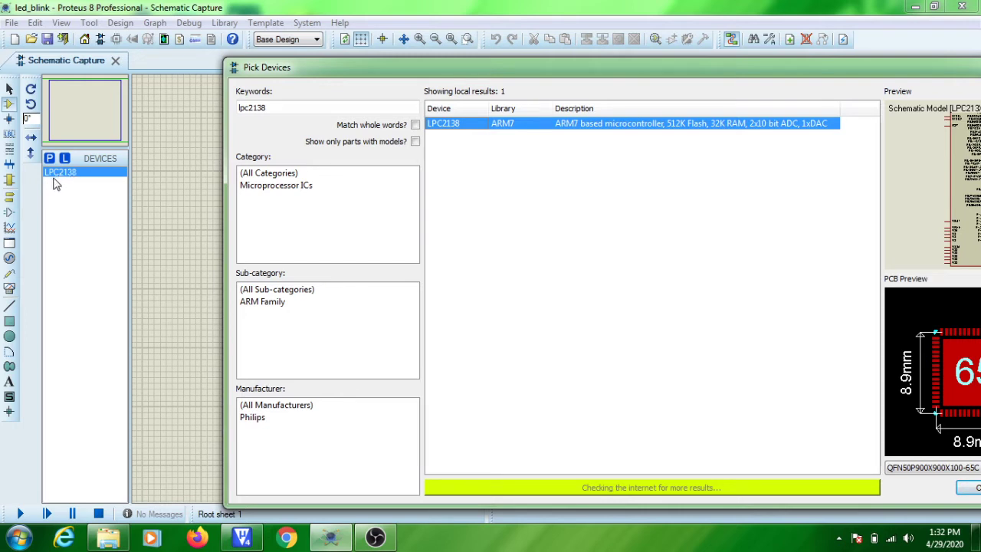
Step: Search the parts library for led-yellow, add the LED-YELLOW part to the device list and close the part picker
{"action": "left_click_drag", "start_coordinate": [283, 108], "coordinate": [227, 107]}
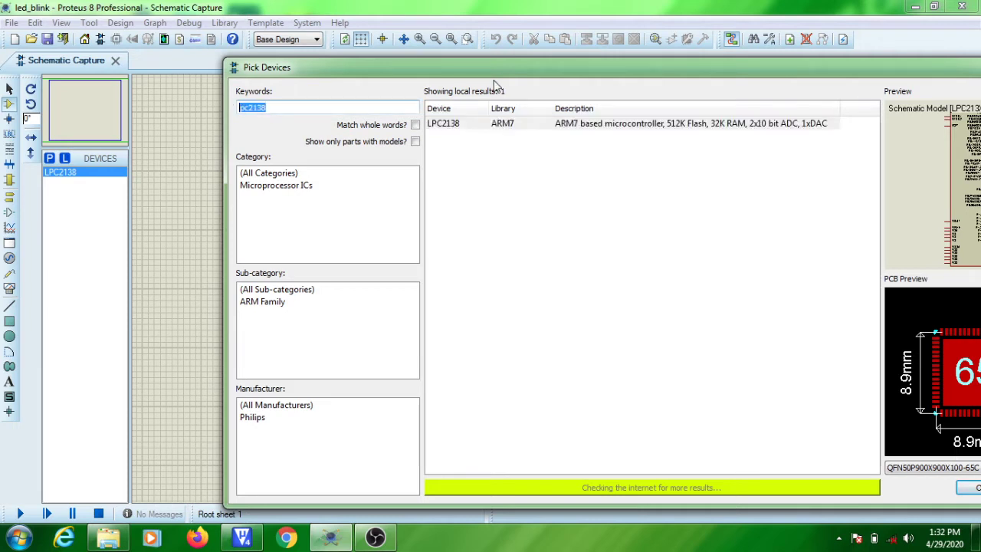
{"action": "type", "text": "led-yel"}
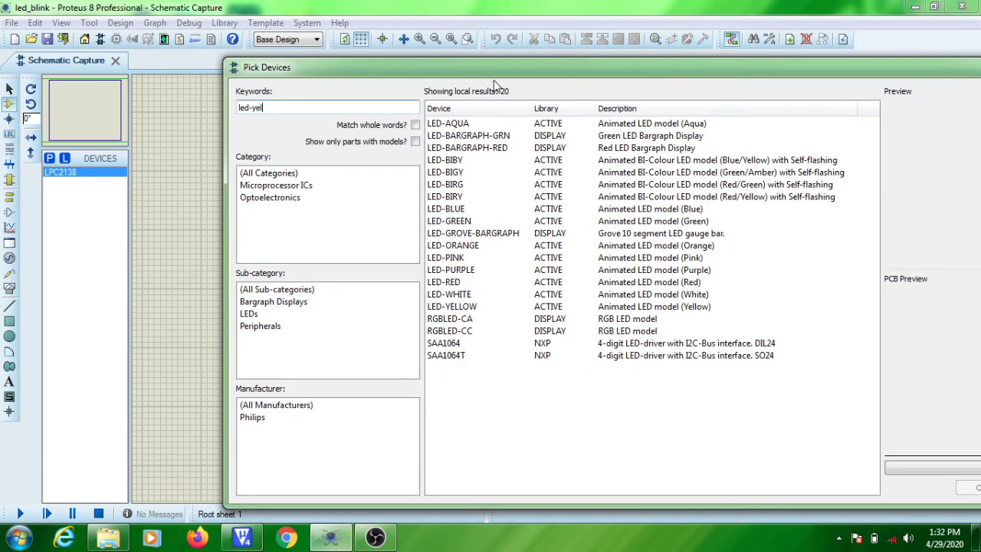
{"action": "type", "text": "low"}
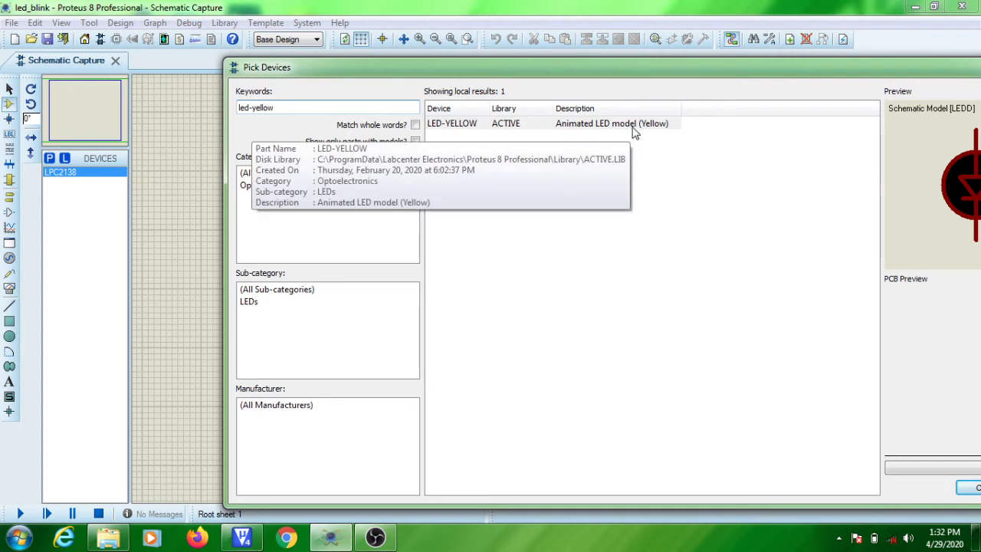
{"action": "left_click", "coordinate": [467, 125]}
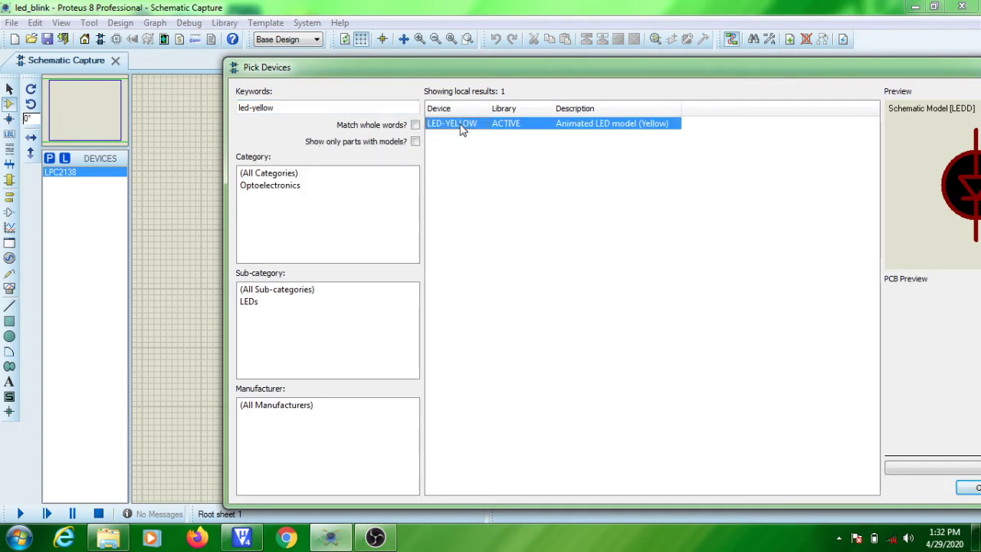
{"action": "double_click", "coordinate": [462, 127]}
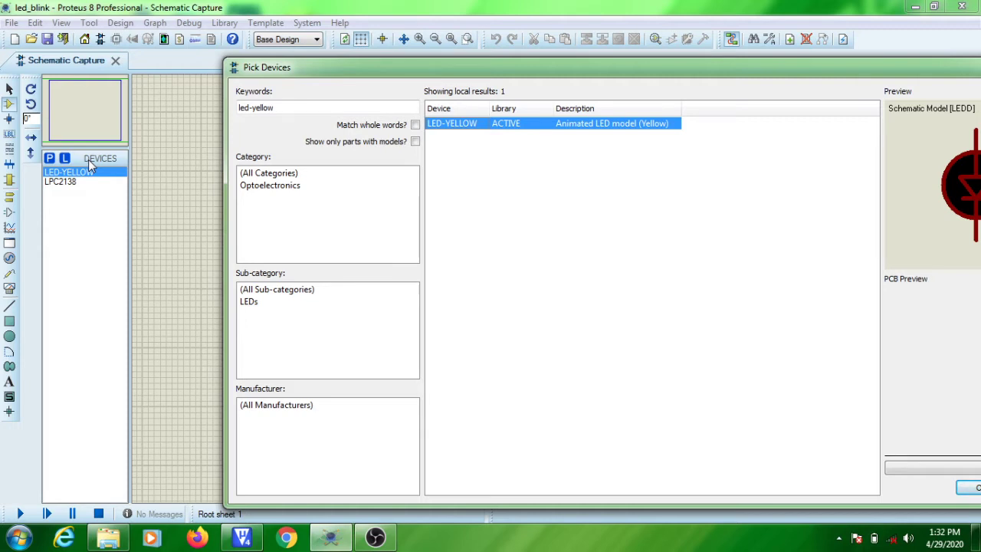
{"action": "left_click_drag", "start_coordinate": [449, 75], "coordinate": [405, 73]}
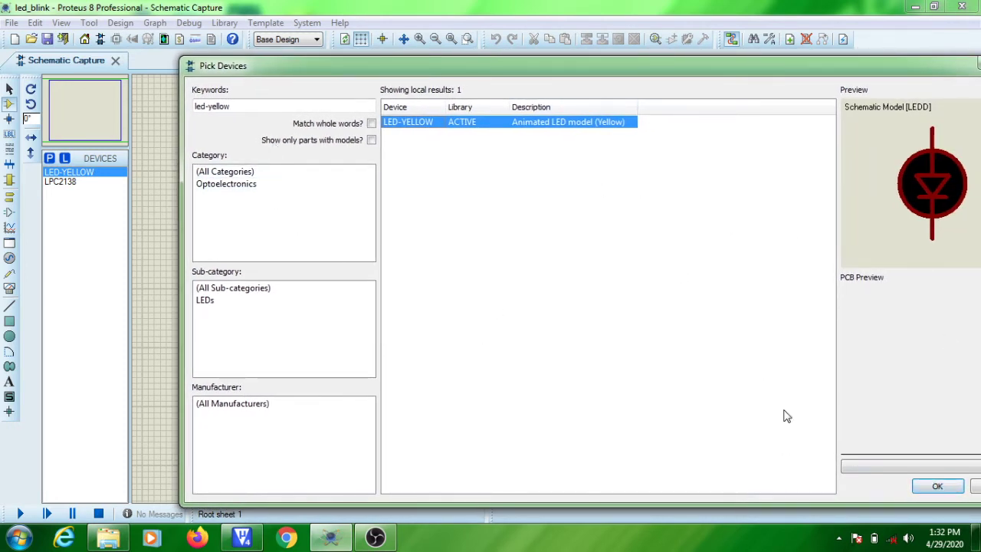
{"action": "left_click", "coordinate": [936, 487]}
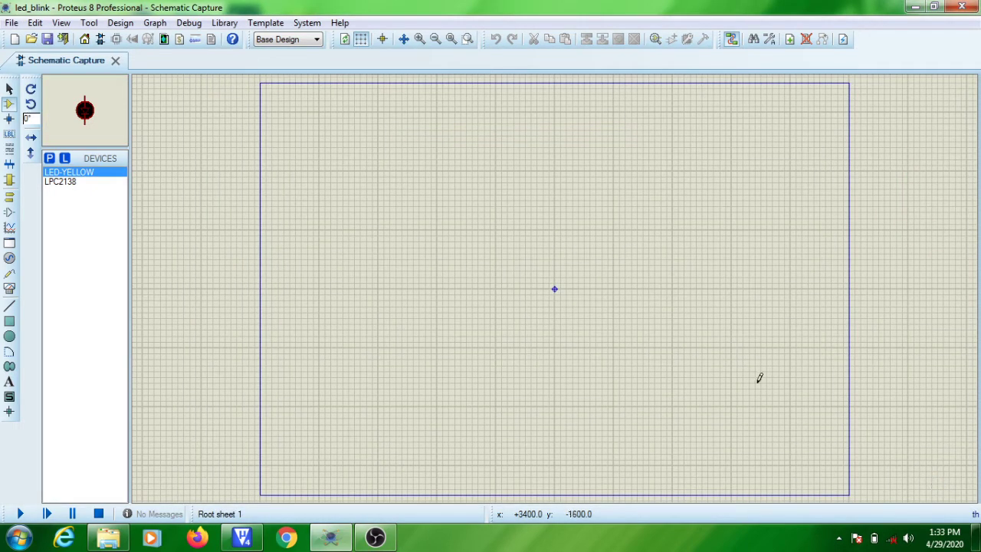
{"action": "left_click", "coordinate": [67, 182]}
{"action": "left_click", "coordinate": [70, 172]}
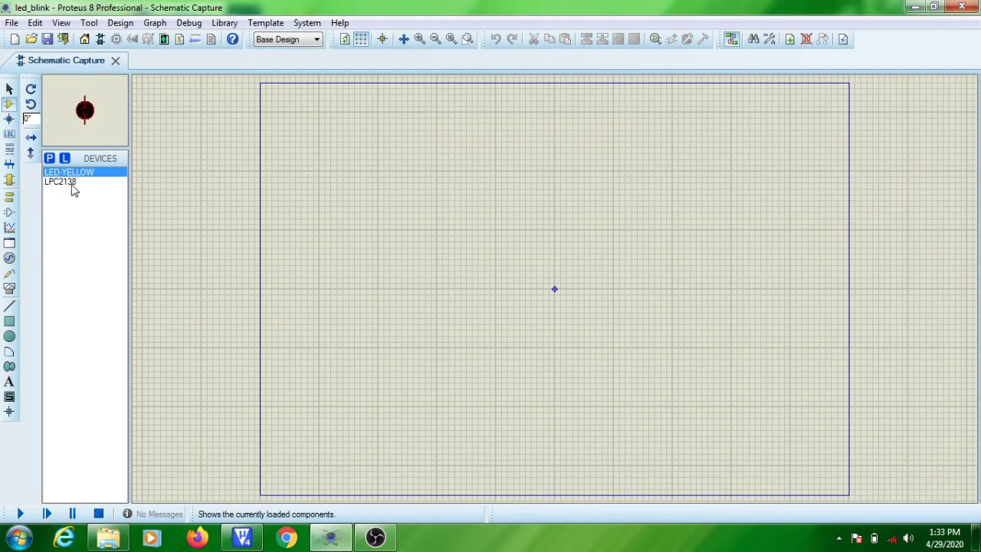
{"action": "left_click", "coordinate": [77, 182]}
{"action": "left_click", "coordinate": [80, 172]}
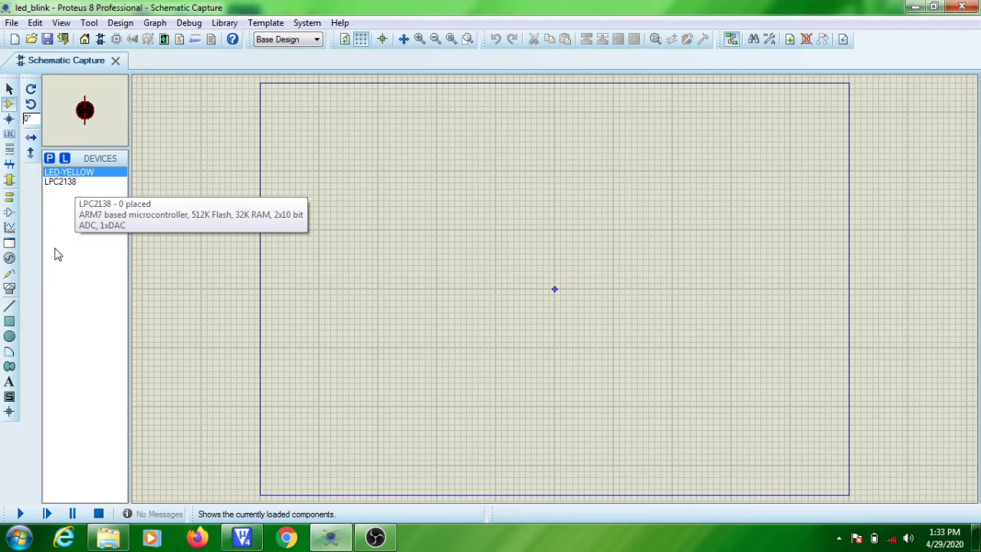
Step: Place one LPC2138 microcontroller near the centre of the schematic sheet
{"action": "left_click", "coordinate": [67, 184]}
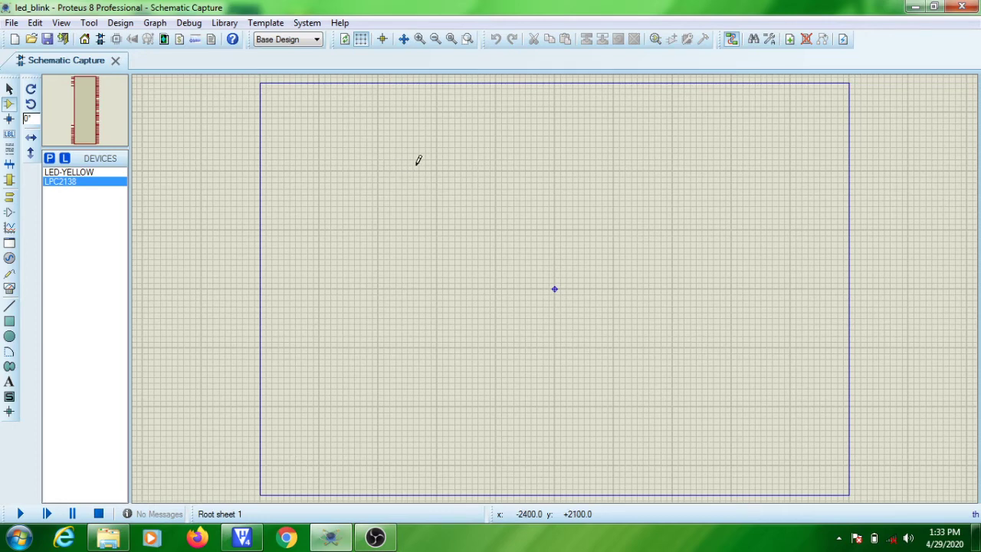
{"action": "left_click", "coordinate": [470, 160]}
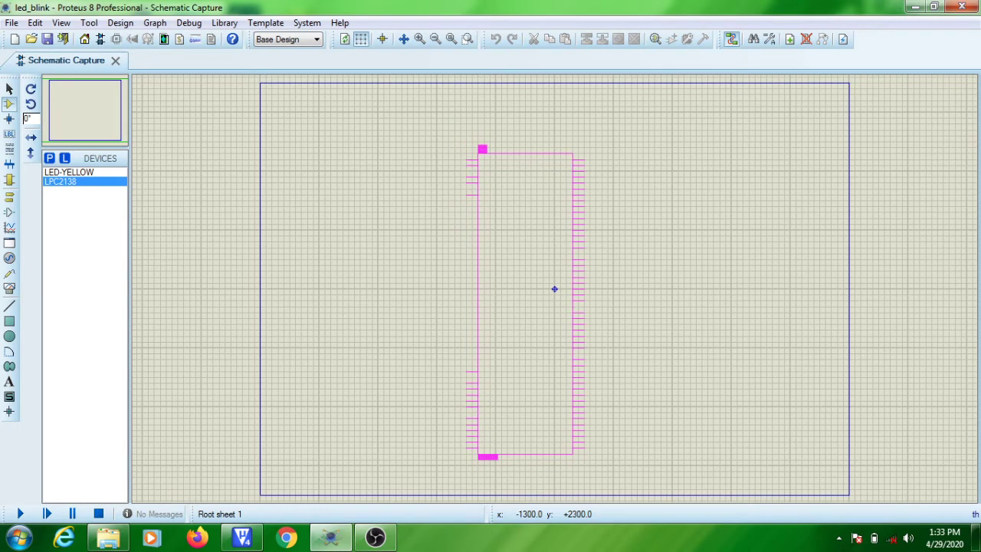
{"action": "left_click", "coordinate": [482, 150]}
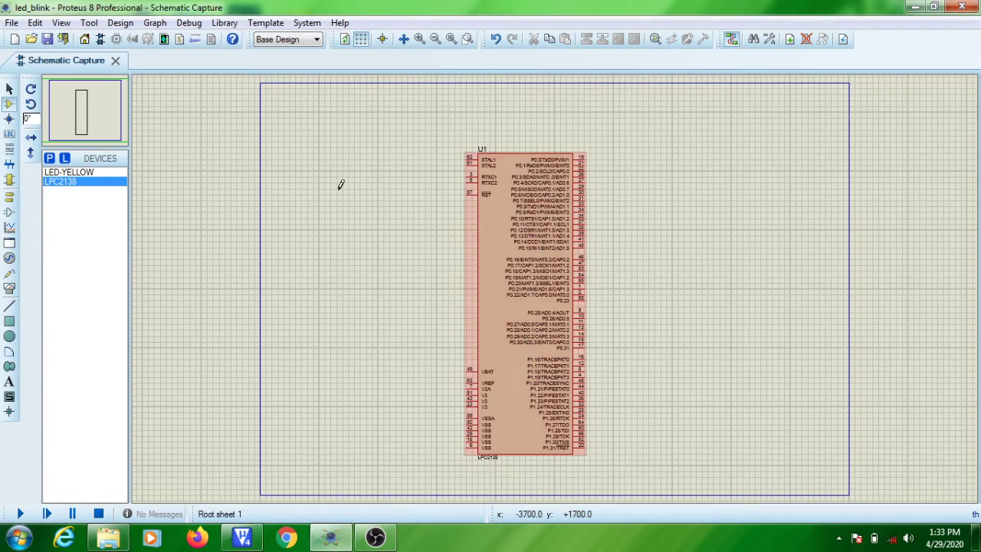
Step: Place a DC generator on the sheet beside the microcontroller, just above the level of its VBAT pin
{"action": "left_click", "coordinate": [419, 39]}
{"action": "left_click", "coordinate": [420, 39]}
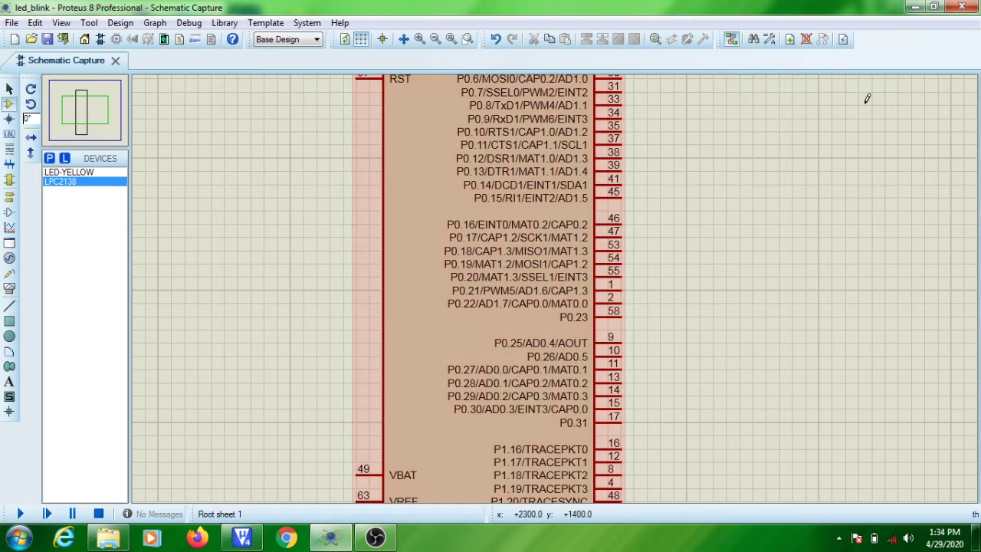
{"action": "left_click", "coordinate": [102, 102]}
{"action": "left_click_drag", "start_coordinate": [102, 102], "coordinate": [80, 125]}
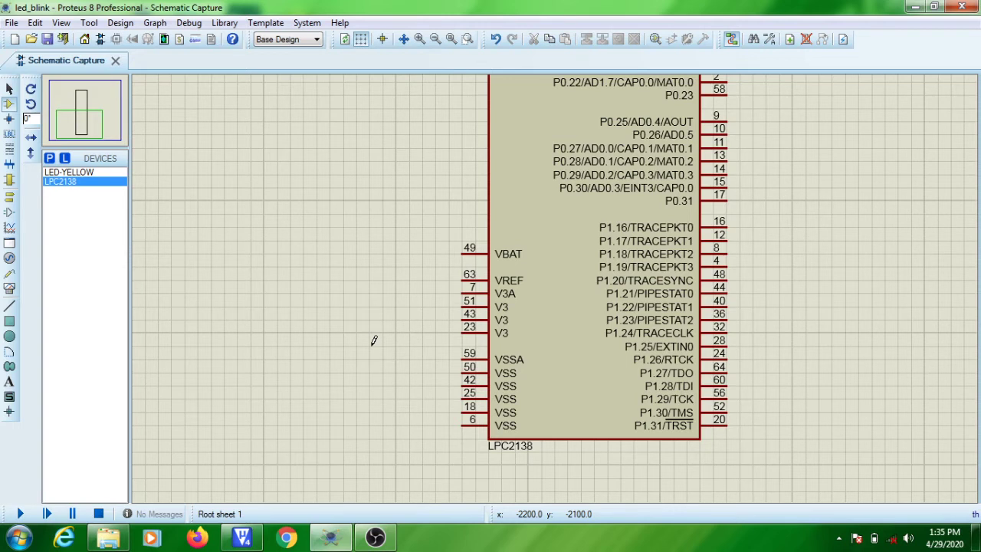
{"action": "left_click", "coordinate": [11, 260]}
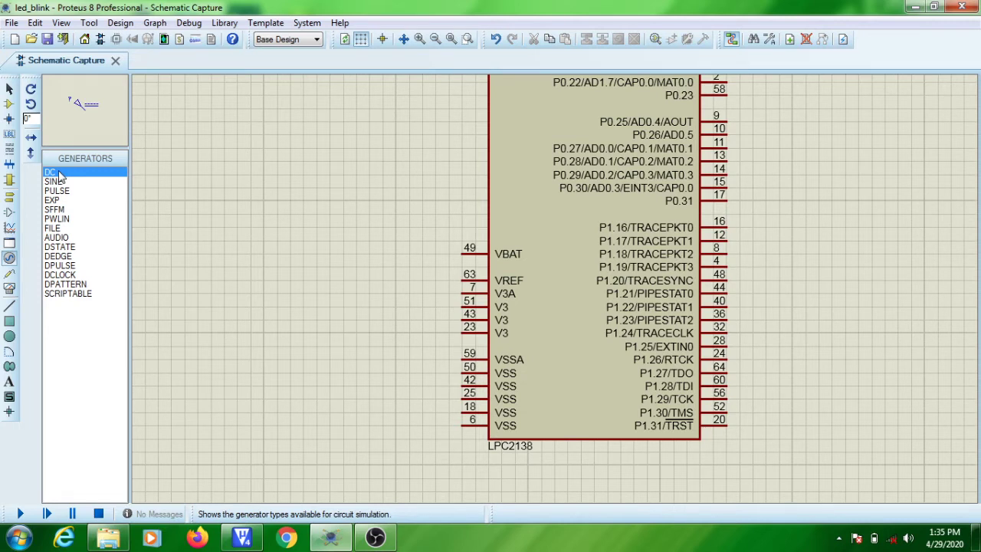
{"action": "left_click", "coordinate": [389, 233]}
{"action": "left_click", "coordinate": [403, 236]}
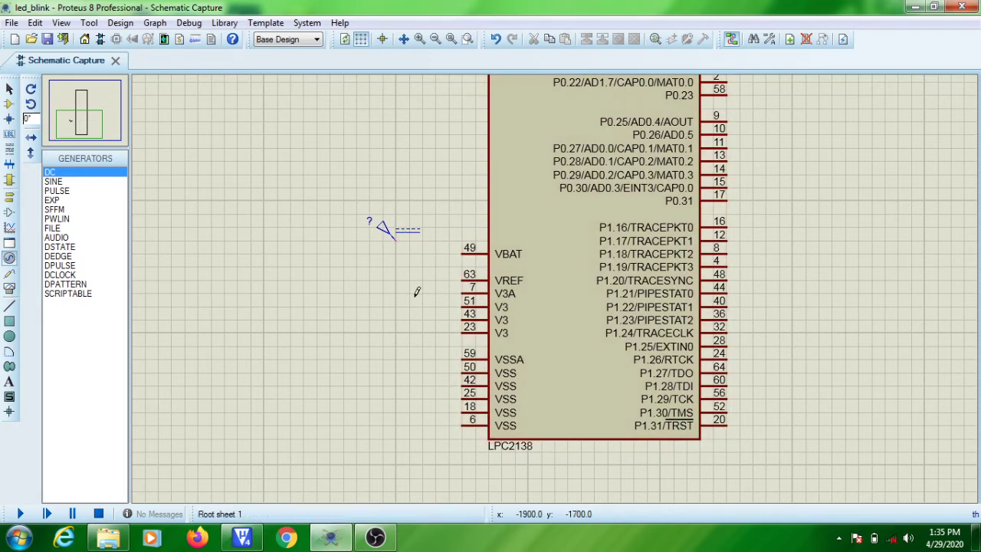
Step: Wire the DC generator to the microcontroller's VBAT pin 49, VREF pin 63 and V3A pin 7
{"action": "left_click", "coordinate": [397, 237]}
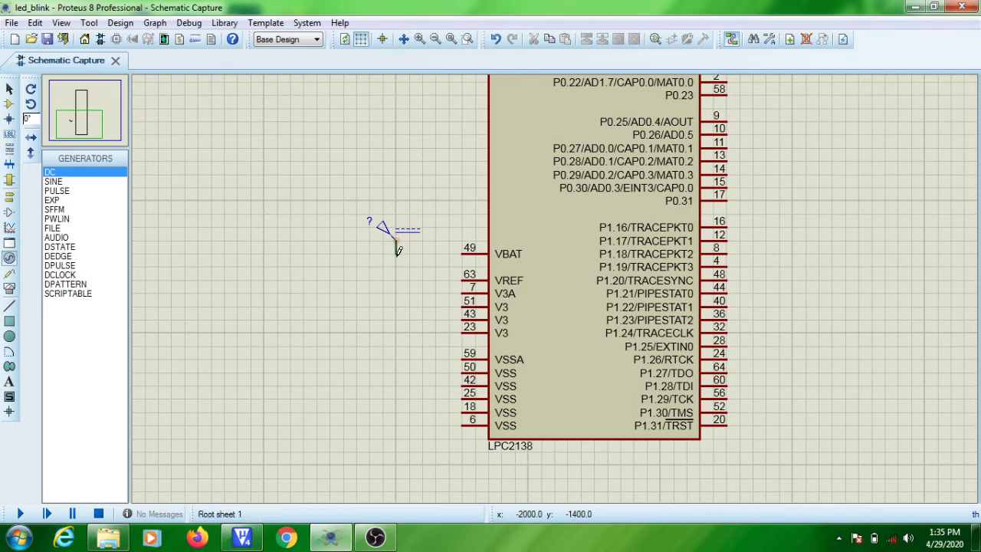
{"action": "left_click", "coordinate": [465, 249]}
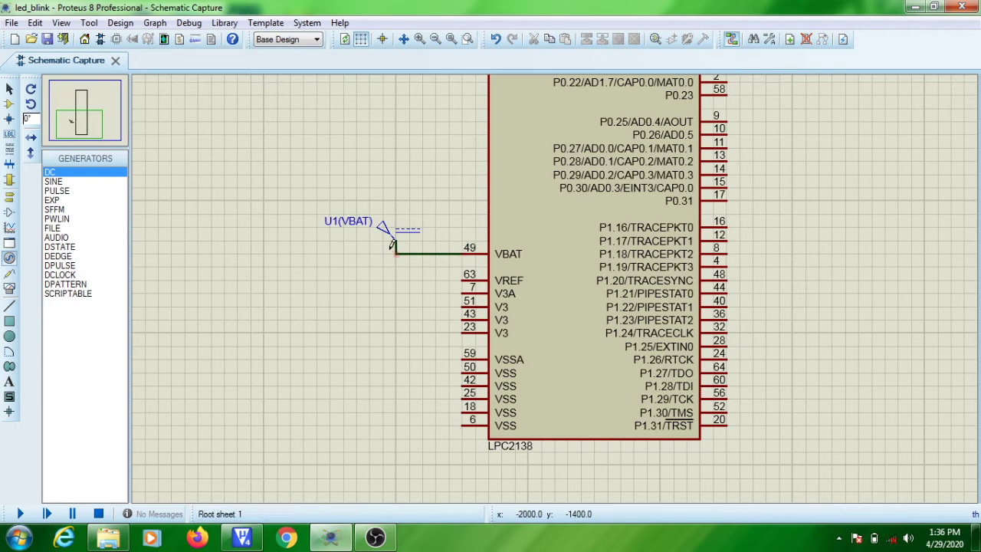
{"action": "left_click", "coordinate": [464, 276]}
{"action": "left_click", "coordinate": [396, 254]}
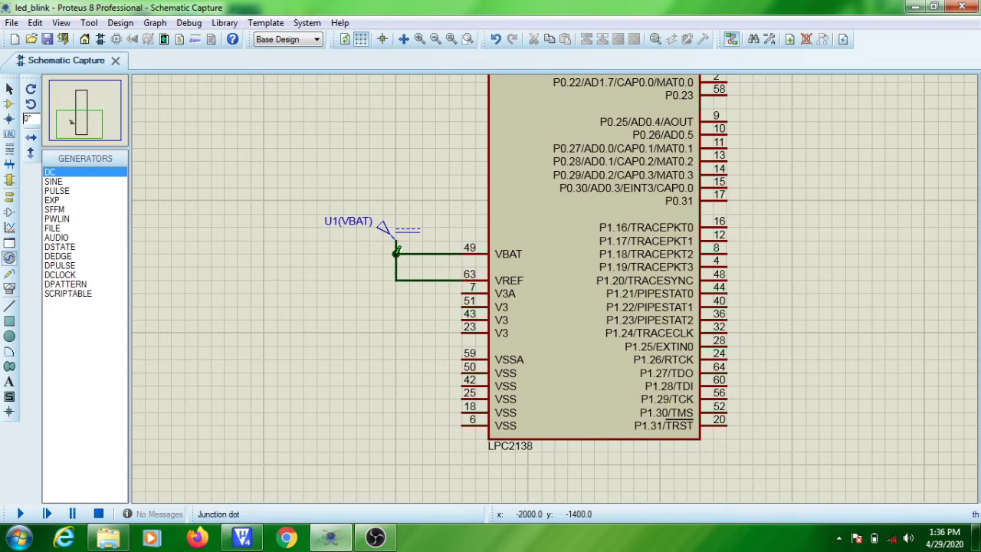
{"action": "left_click", "coordinate": [464, 291]}
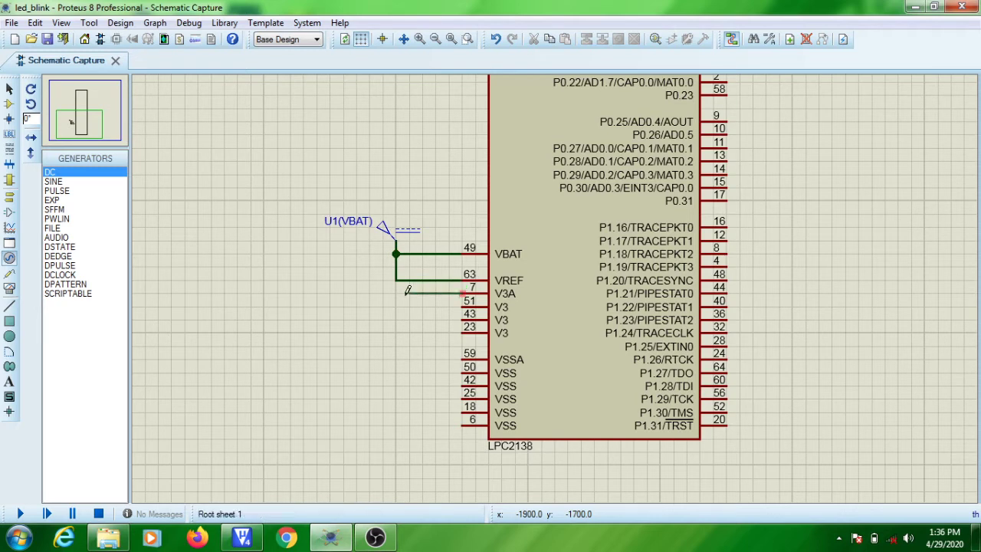
{"action": "left_click", "coordinate": [395, 280]}
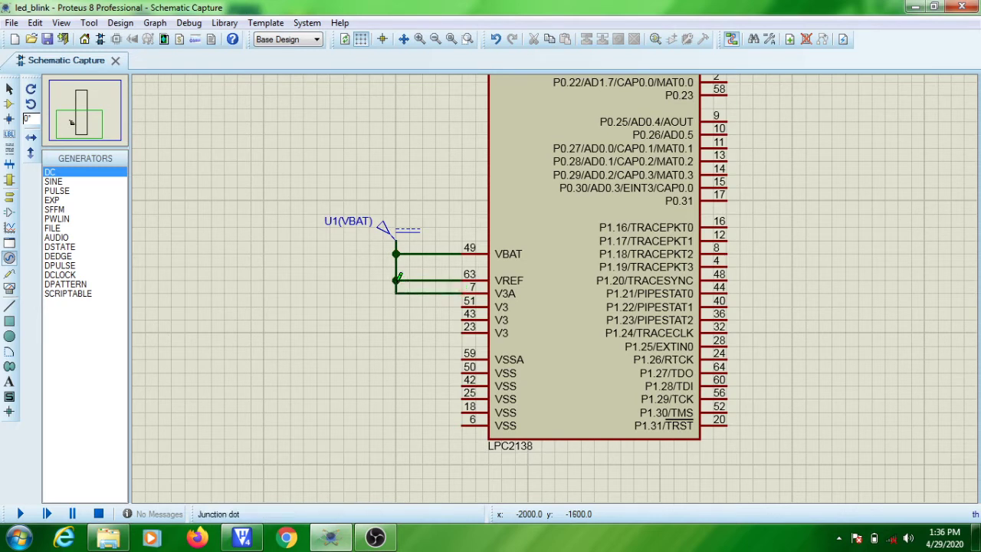
Step: Wire the three V3 pins 51, 43 and 23 to the common DC generator supply line
{"action": "left_click", "coordinate": [463, 305]}
{"action": "left_click", "coordinate": [396, 292]}
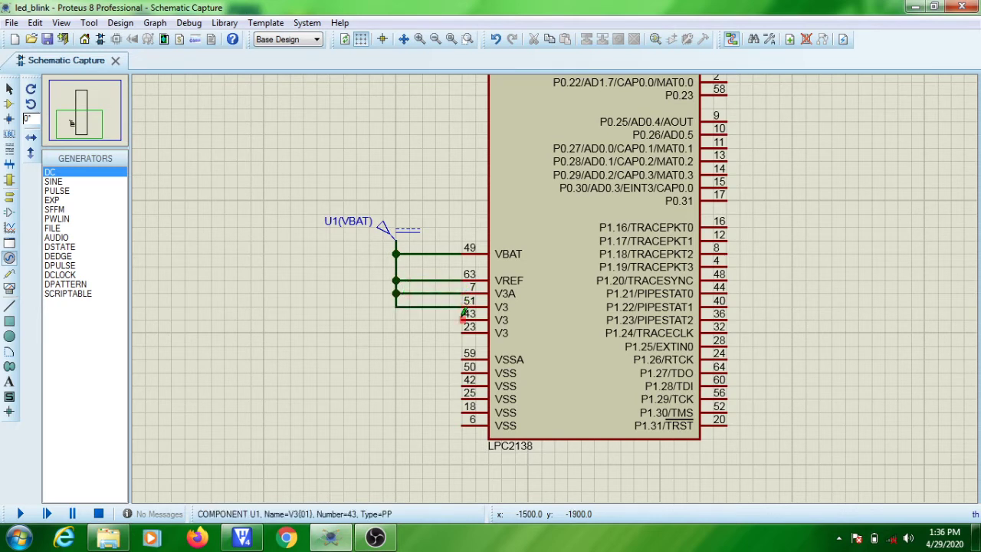
{"action": "left_click", "coordinate": [462, 317]}
{"action": "left_click", "coordinate": [396, 319]}
{"action": "left_click", "coordinate": [461, 329]}
{"action": "left_click", "coordinate": [396, 331]}
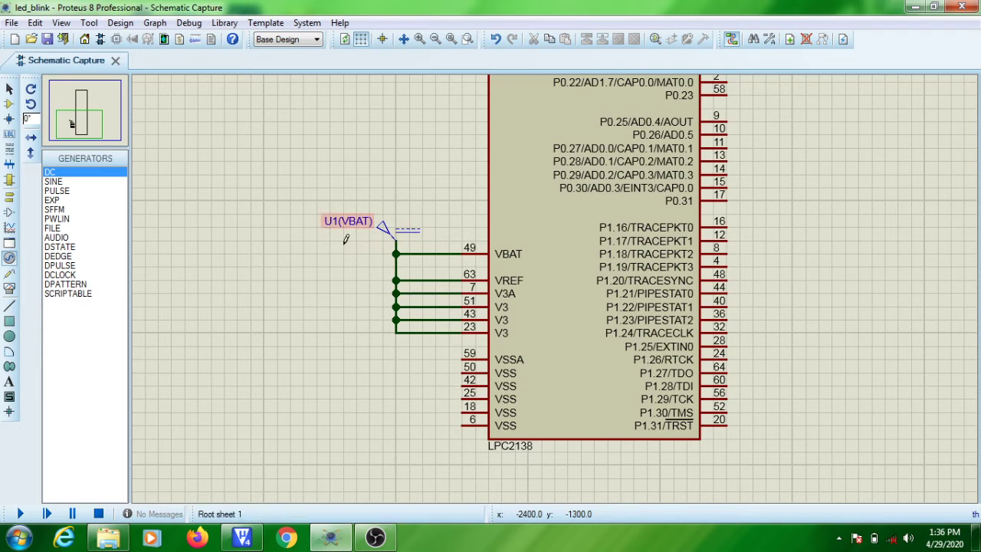
Step: Enter the supply voltage in the properties of the DC generator that feeds the VBAT line
{"action": "double_click", "coordinate": [400, 238]}
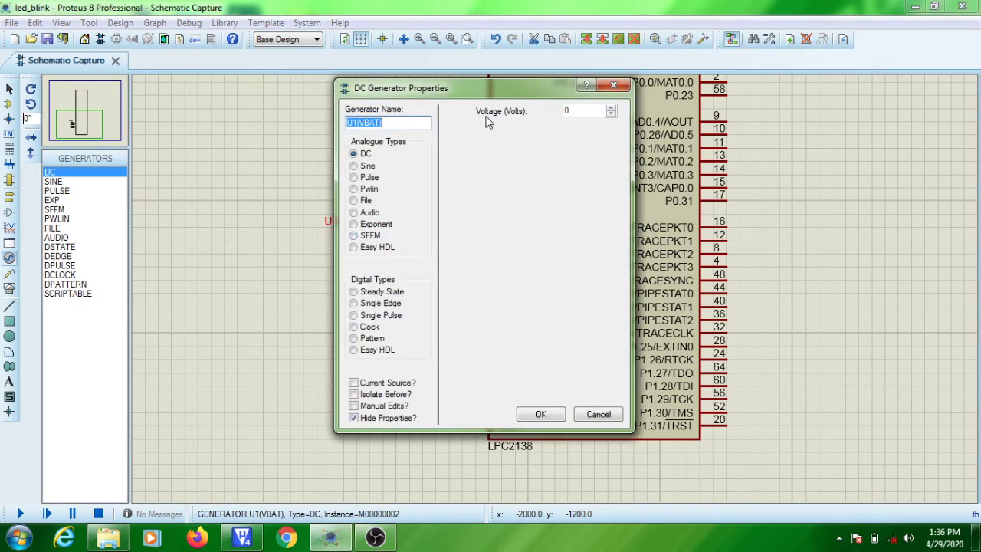
{"action": "double_click", "coordinate": [584, 111]}
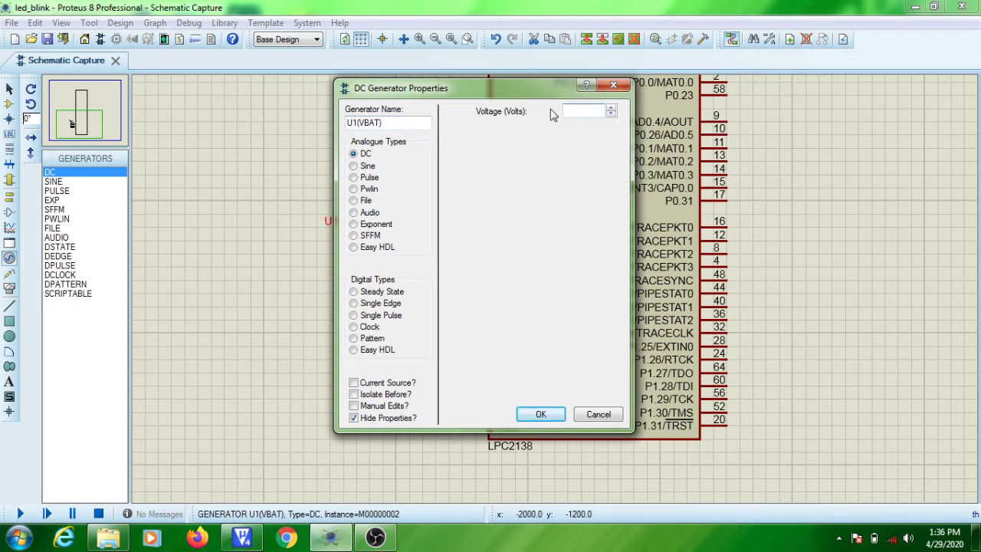
{"action": "key", "text": "Num_Lock"}
{"action": "left_click", "coordinate": [541, 414]}
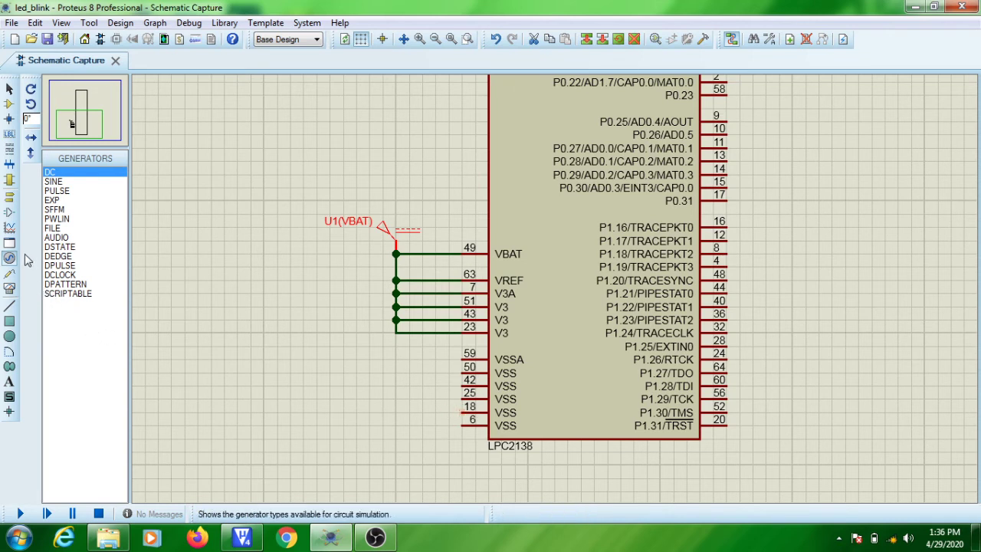
Step: Place a ground terminal below the level of the VSS pins and wire it to VSS pin 6
{"action": "left_click", "coordinate": [10, 198]}
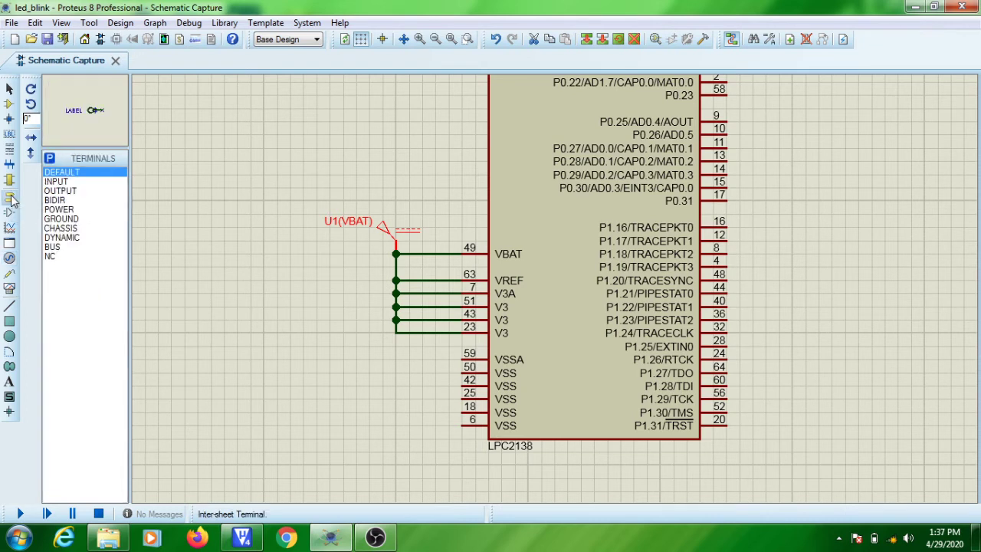
{"action": "left_click", "coordinate": [61, 219]}
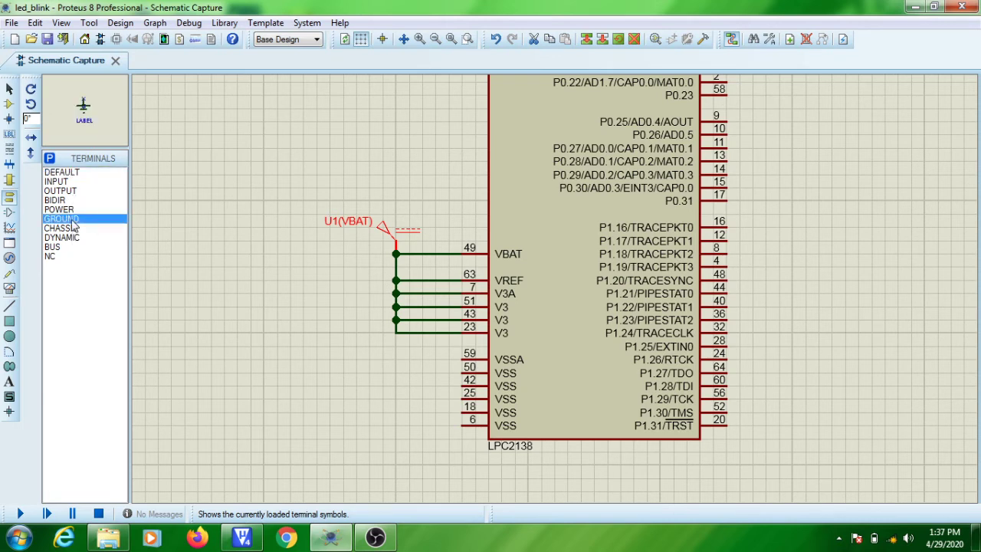
{"action": "left_click", "coordinate": [401, 448]}
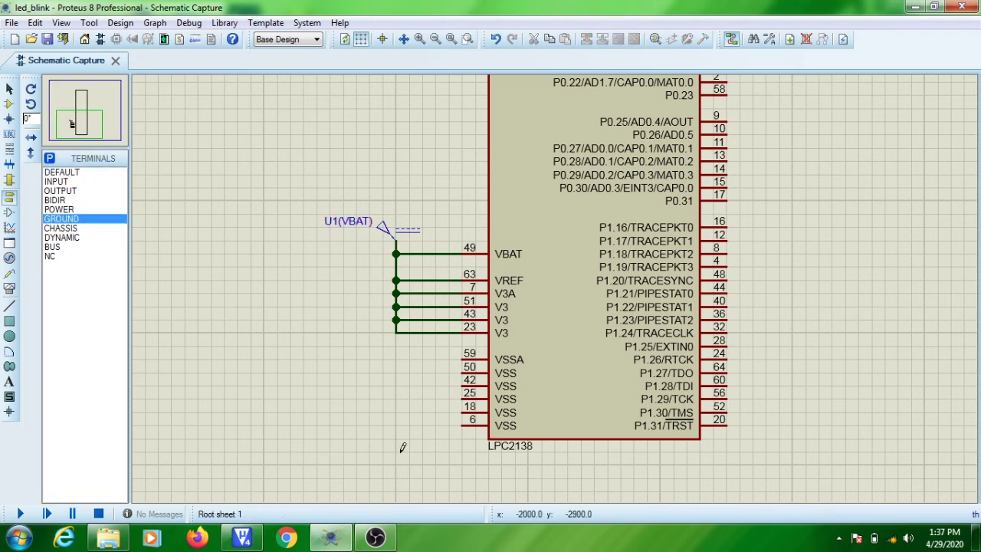
{"action": "left_click", "coordinate": [392, 450]}
{"action": "left_click", "coordinate": [463, 422]}
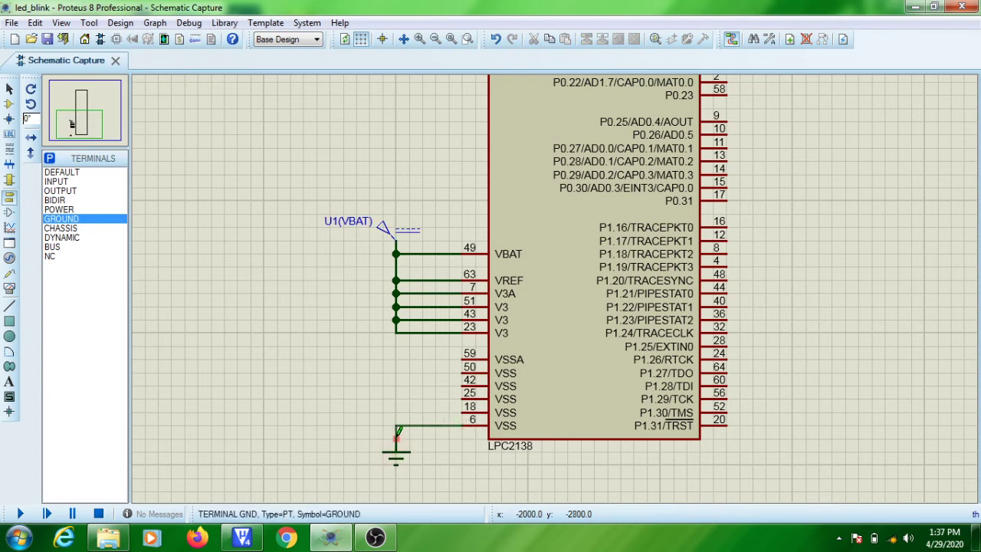
{"action": "left_click", "coordinate": [397, 430]}
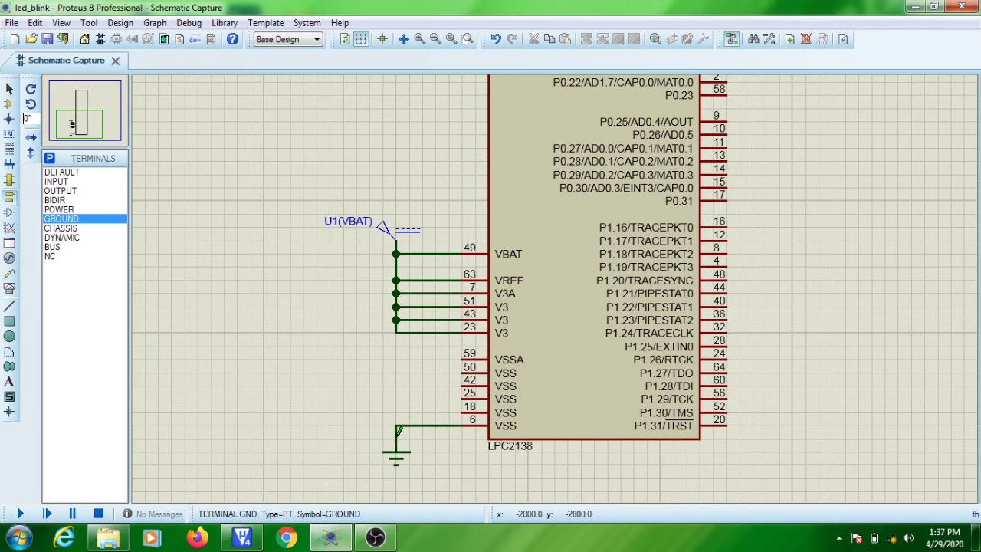
Step: Wire VSS pins 18, 25, 42 and 50 and VSSA pin 59 to the common ground line
{"action": "left_click", "coordinate": [462, 409]}
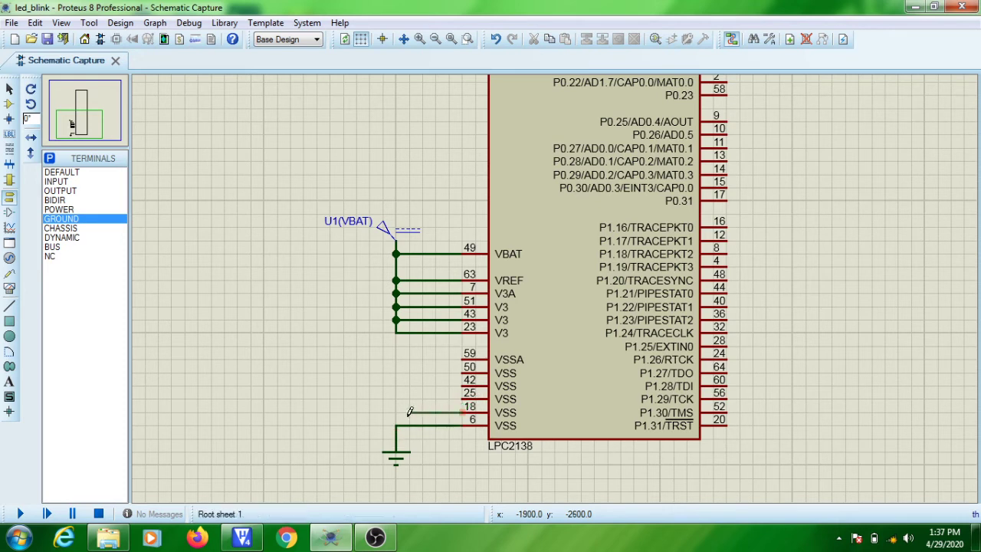
{"action": "left_click", "coordinate": [396, 412]}
{"action": "left_click", "coordinate": [464, 395]}
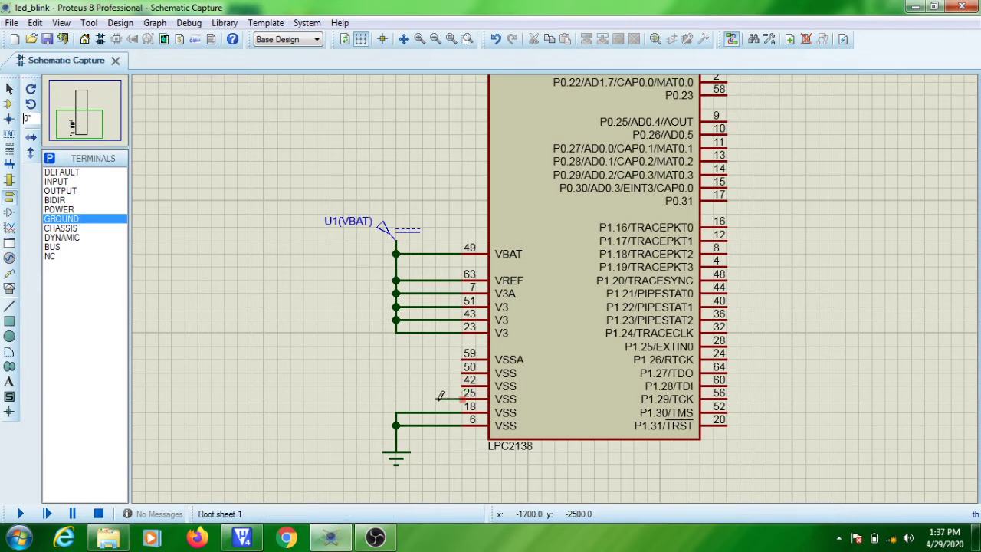
{"action": "left_click", "coordinate": [395, 399]}
{"action": "double_click", "coordinate": [463, 384]}
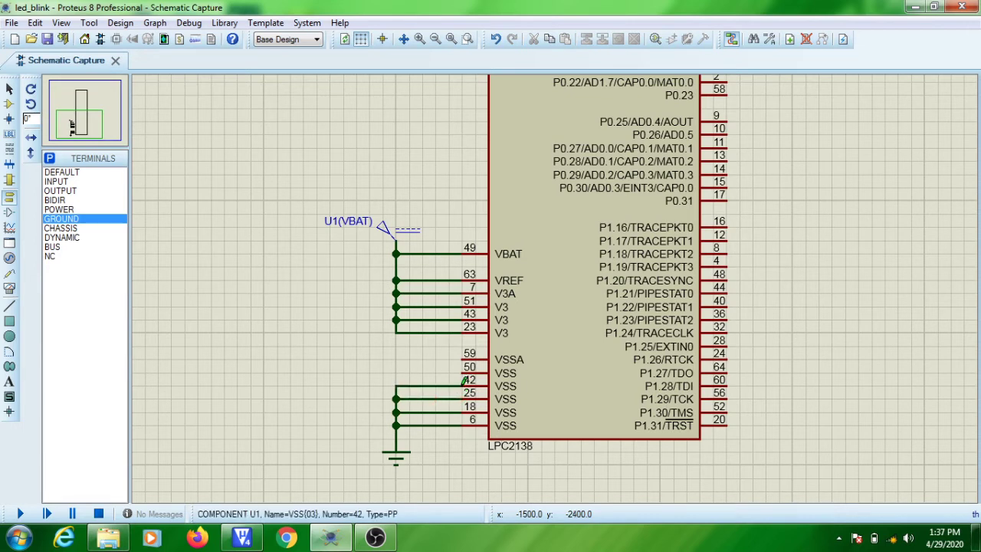
{"action": "double_click", "coordinate": [464, 372]}
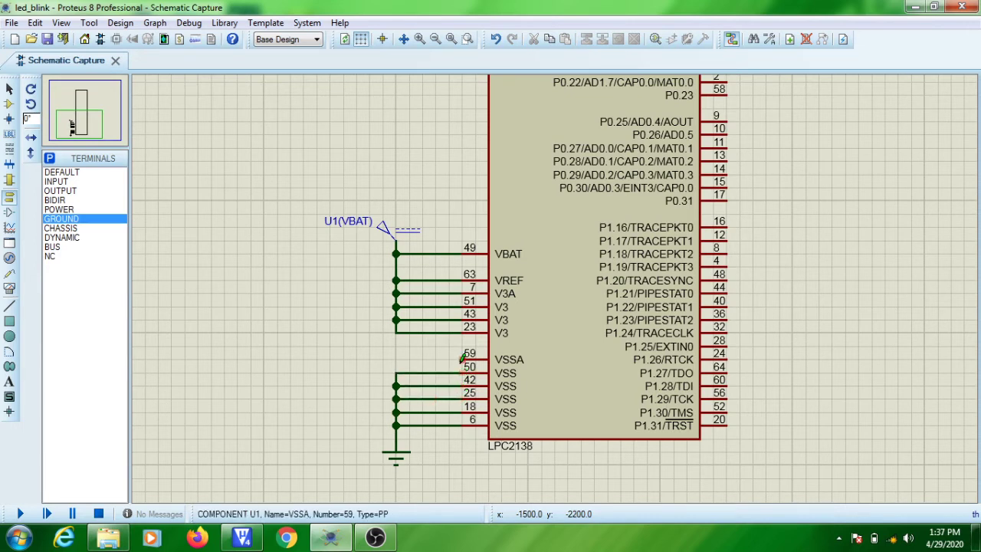
{"action": "double_click", "coordinate": [462, 360]}
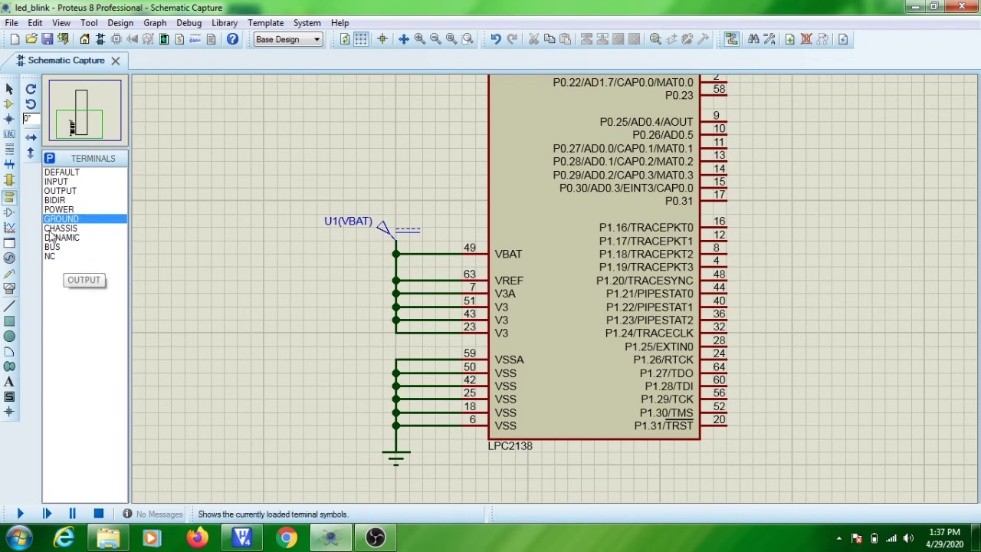
Step: Place a yellow LED on the P1 port side of the microcontroller, with its anode slightly below the level of pin 16
{"action": "left_click", "coordinate": [9, 104]}
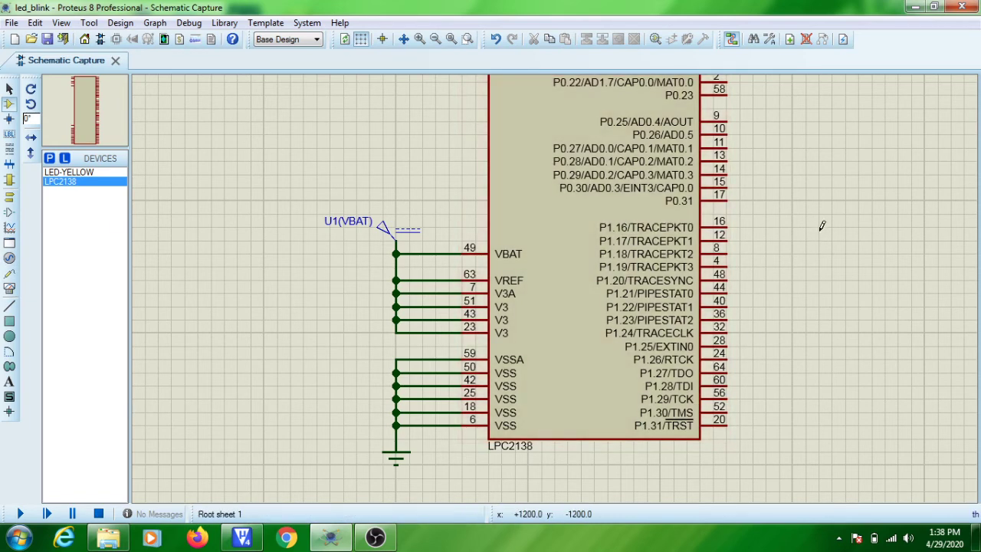
{"action": "left_click", "coordinate": [84, 176]}
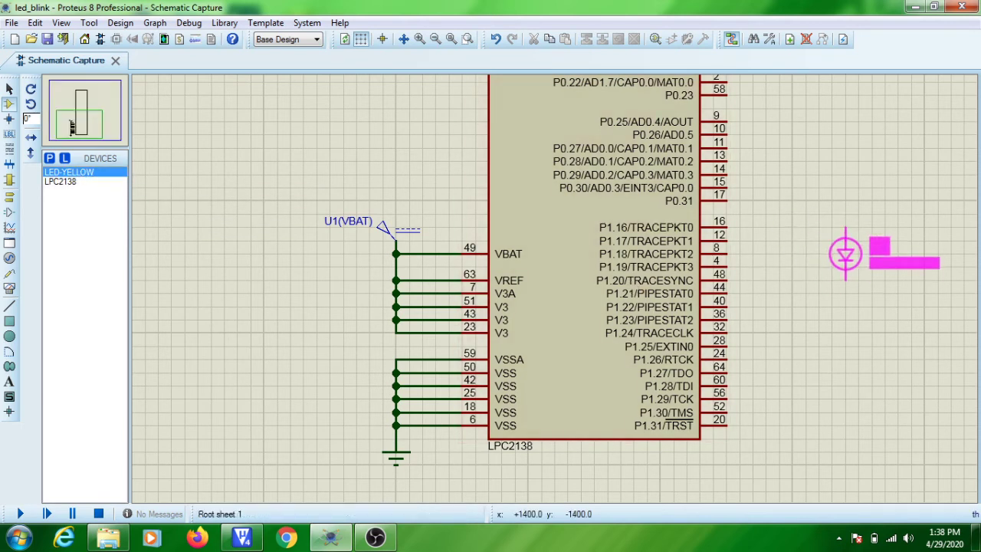
{"action": "left_click", "coordinate": [844, 255]}
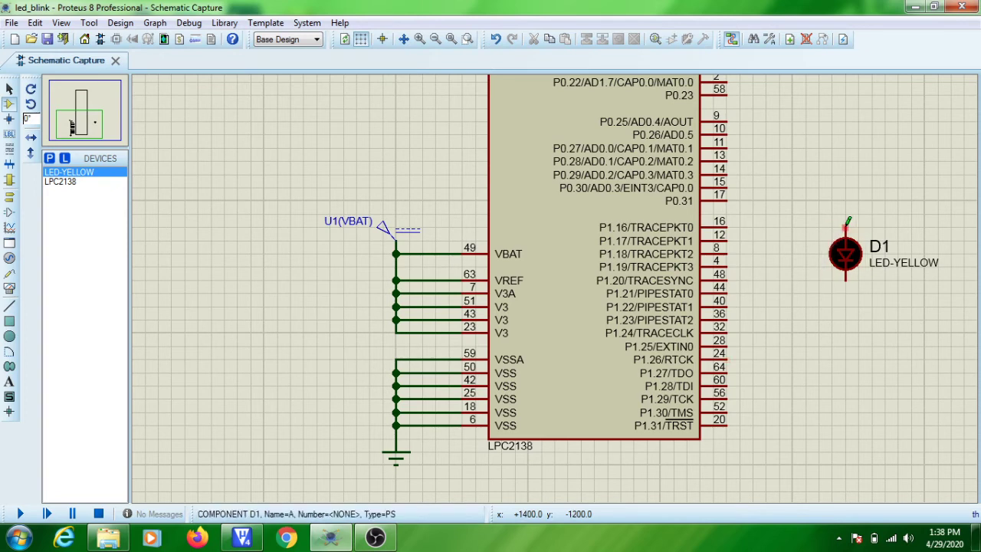
{"action": "left_click", "coordinate": [846, 249]}
{"action": "left_click_drag", "start_coordinate": [846, 253], "coordinate": [846, 277]}
{"action": "double_click", "coordinate": [846, 261]}
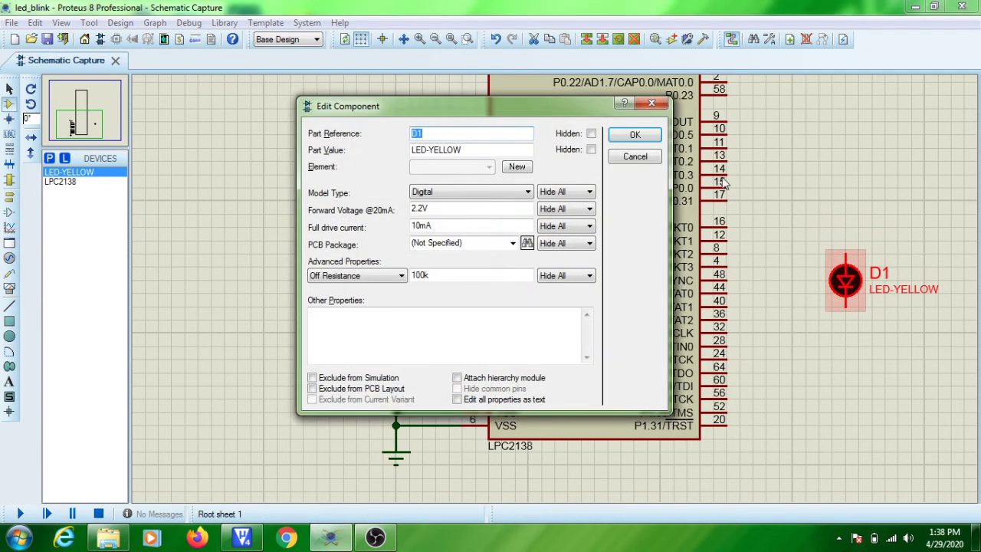
{"action": "left_click", "coordinate": [651, 103]}
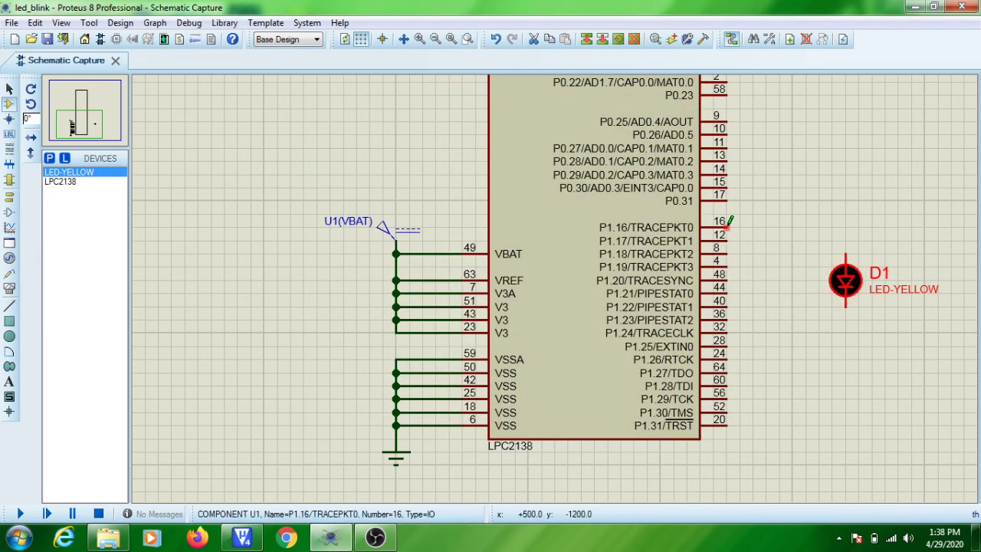
Step: Wire P1.16 pin 16 to the LED's anode and connect its cathode to a new ground terminal below it
{"action": "left_click", "coordinate": [726, 227]}
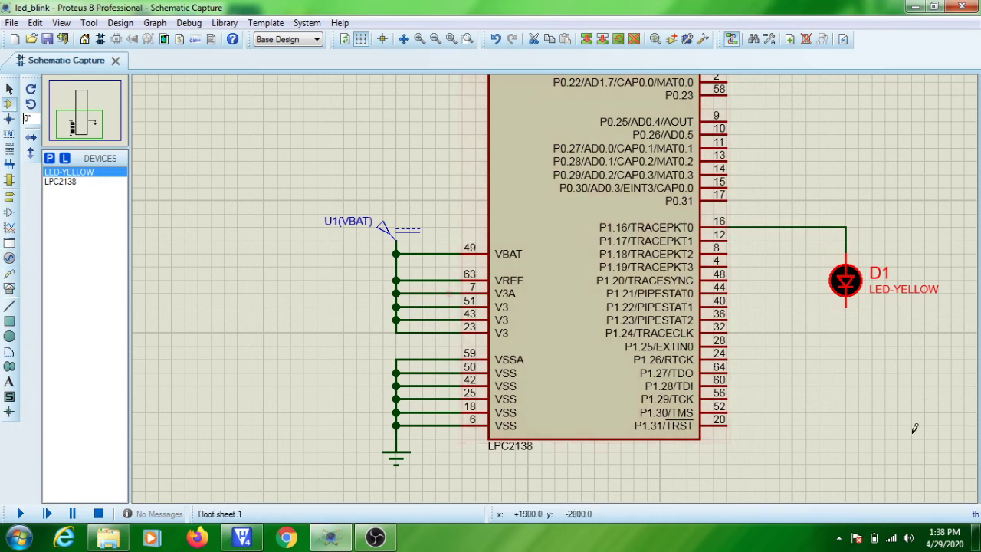
{"action": "left_click", "coordinate": [8, 198]}
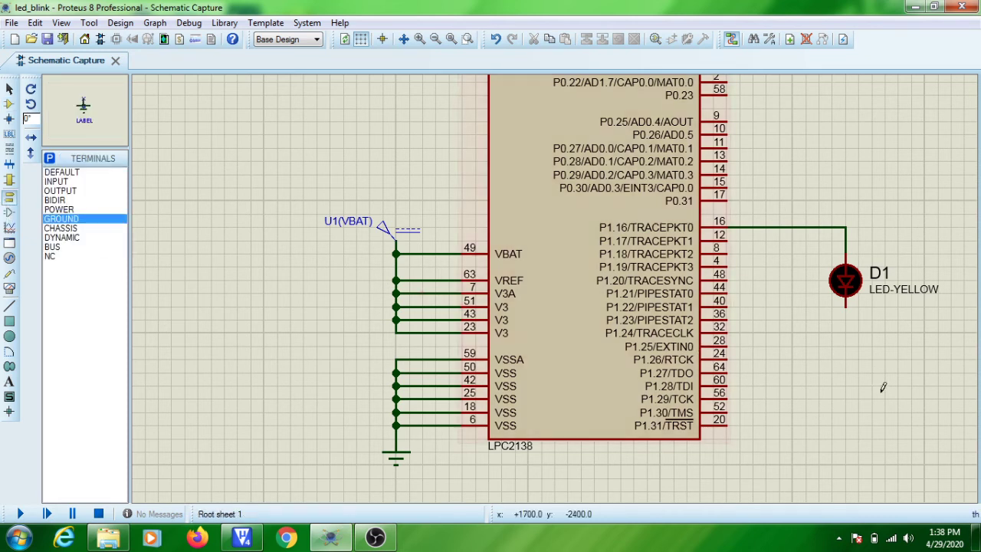
{"action": "left_click", "coordinate": [848, 357]}
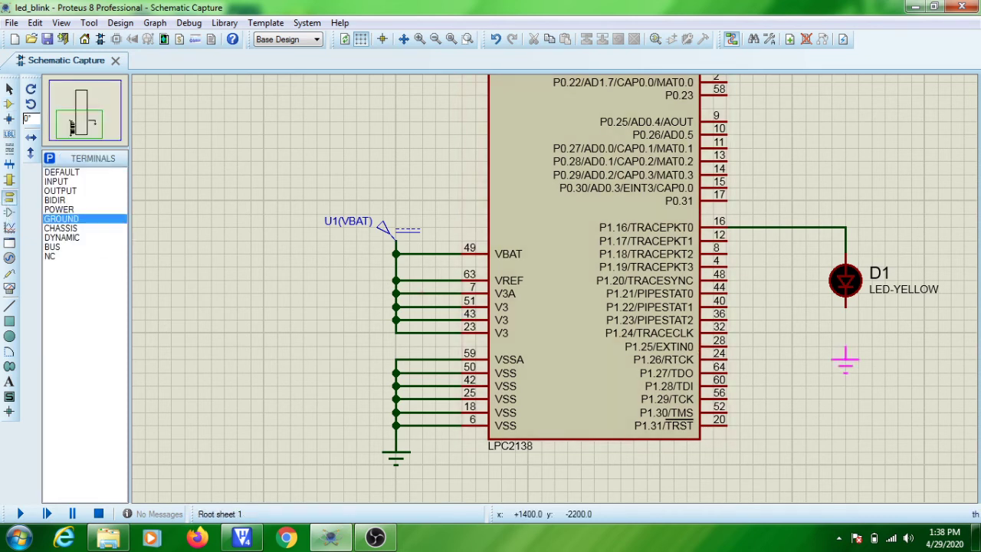
{"action": "left_click", "coordinate": [846, 349]}
{"action": "left_click", "coordinate": [846, 305]}
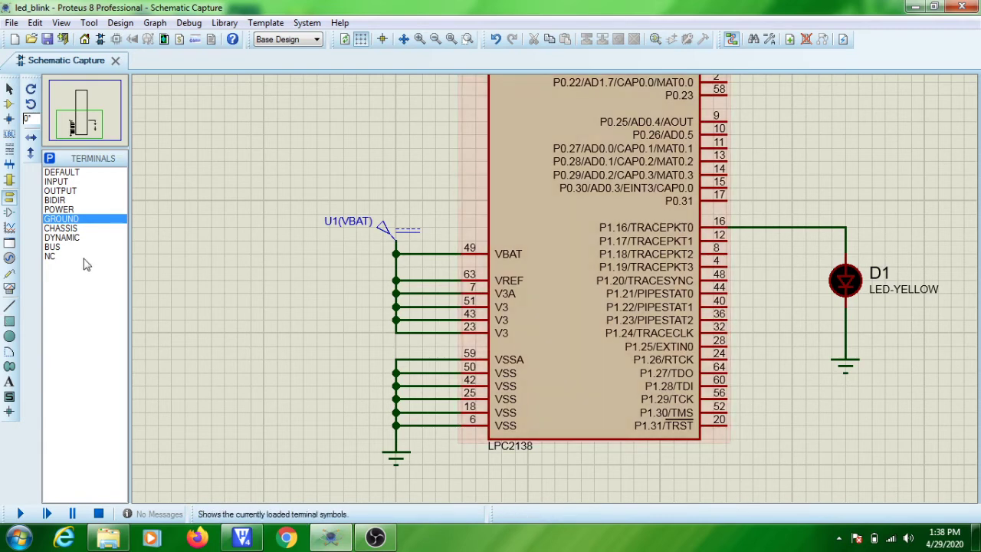
Step: Place a second yellow LED between the microcontroller and the first LED's ground, and wire its anode to P1.22 pin 40
{"action": "left_click", "coordinate": [10, 104]}
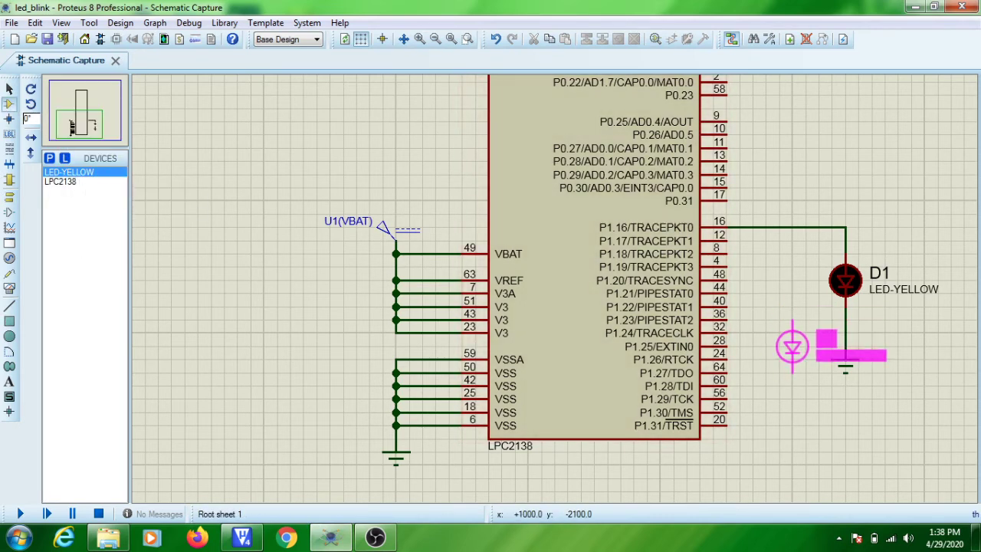
{"action": "left_click", "coordinate": [793, 348]}
{"action": "left_click", "coordinate": [727, 306]}
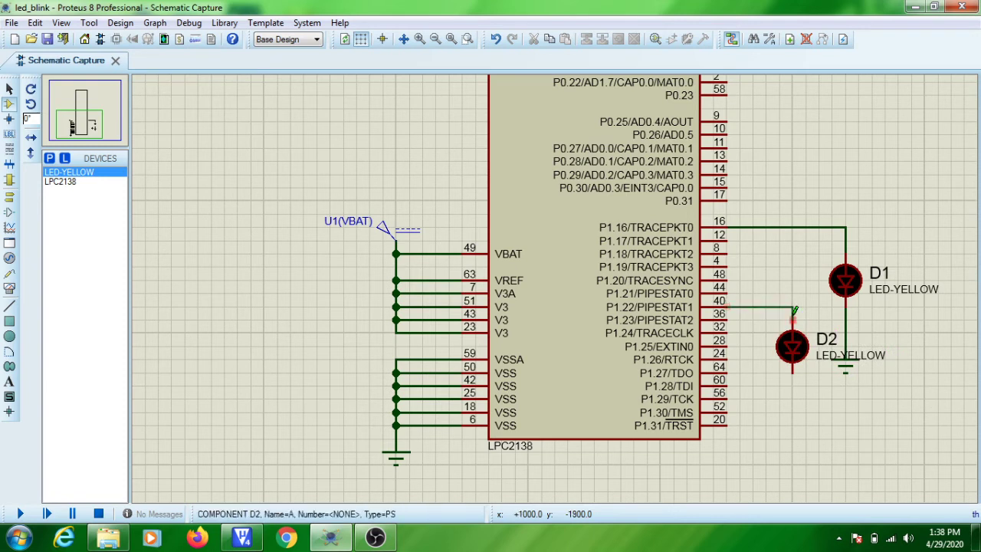
{"action": "left_click", "coordinate": [793, 314]}
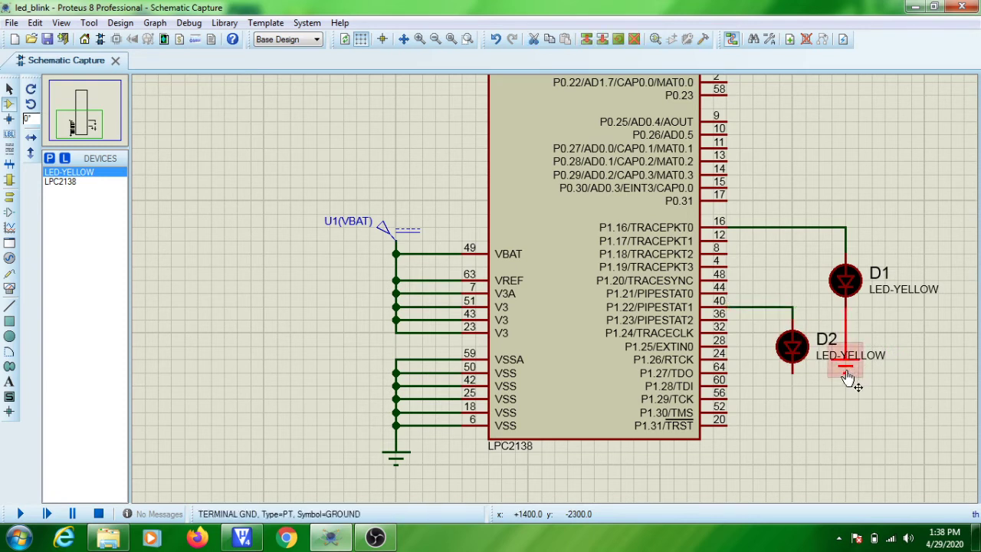
Step: Move the LED ground terminal further down and shift D2's LED-YELLOW label above its P1.22 wire
{"action": "left_click_drag", "start_coordinate": [849, 380], "coordinate": [848, 418]}
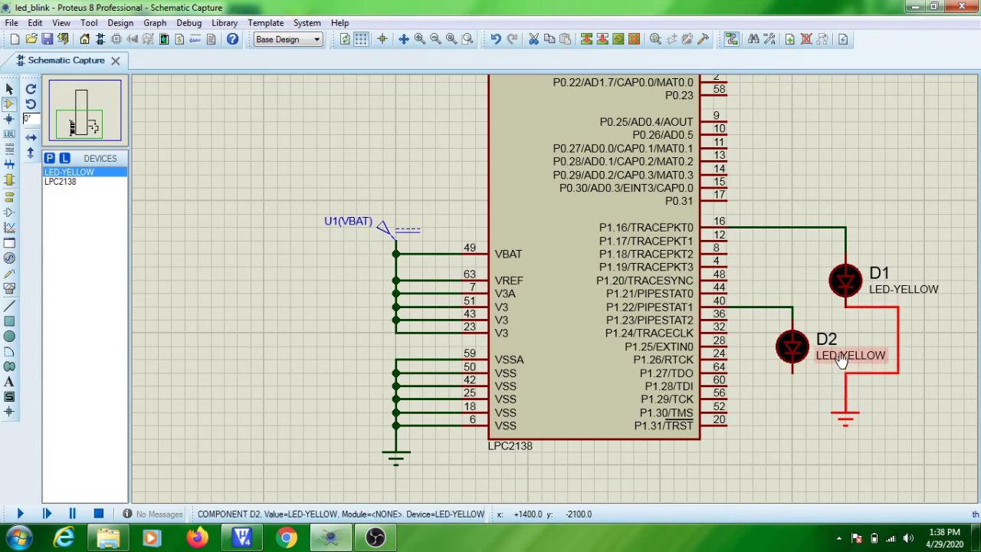
{"action": "left_click", "coordinate": [841, 362]}
{"action": "left_click_drag", "start_coordinate": [840, 361], "coordinate": [763, 290]}
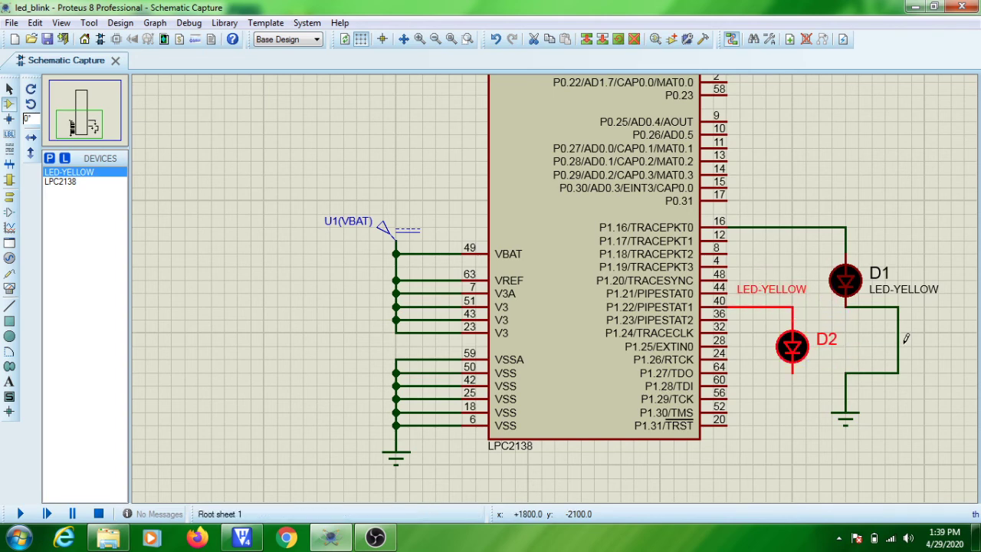
Step: Replace D1's bent ground wire with a straight one and connect D2's cathode to it
{"action": "right_click", "coordinate": [901, 331]}
{"action": "right_click", "coordinate": [900, 332]}
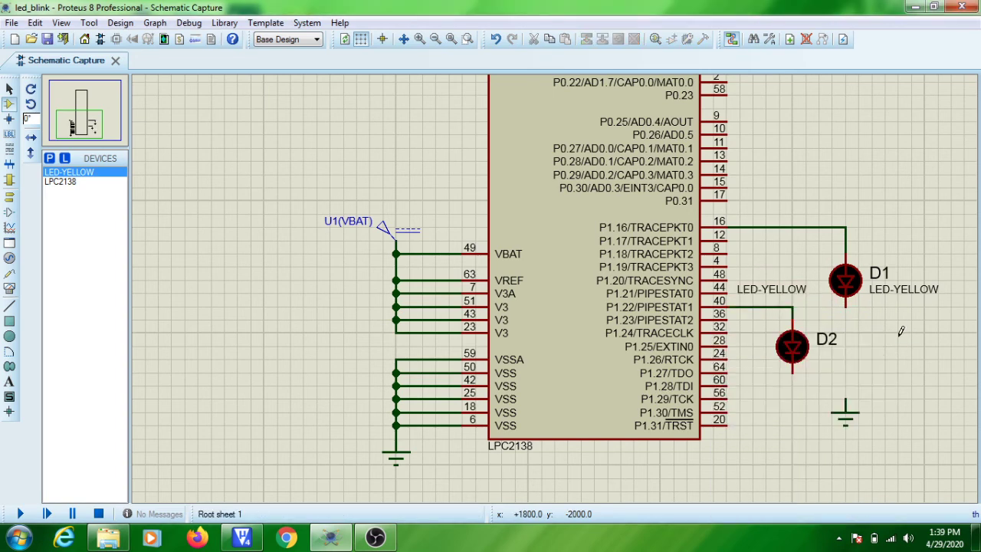
{"action": "left_click", "coordinate": [845, 304]}
{"action": "left_click", "coordinate": [845, 402]}
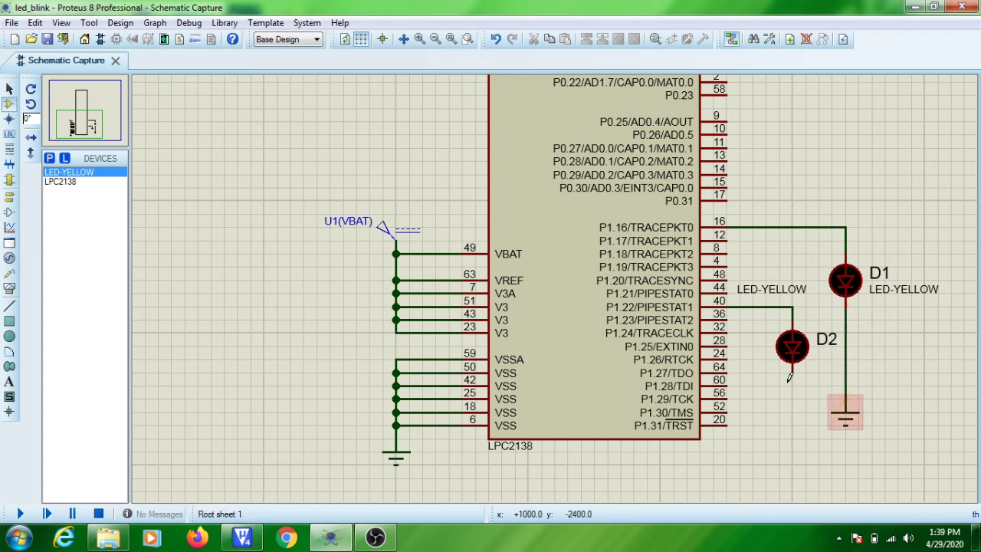
{"action": "left_click", "coordinate": [795, 370]}
{"action": "left_click", "coordinate": [845, 386]}
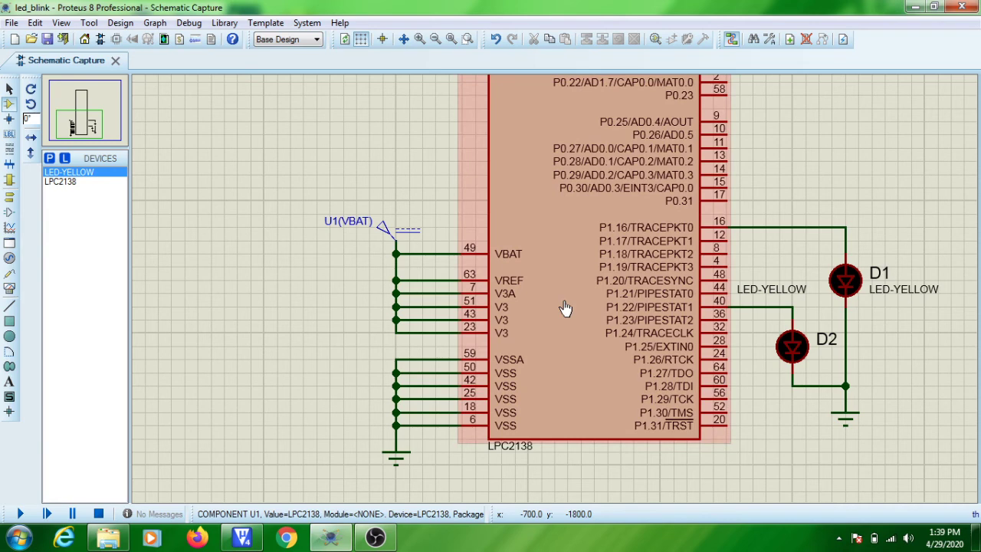
Step: Set the LPC2138's clock frequency to 12 MHz in its component properties
{"action": "double_click", "coordinate": [565, 308]}
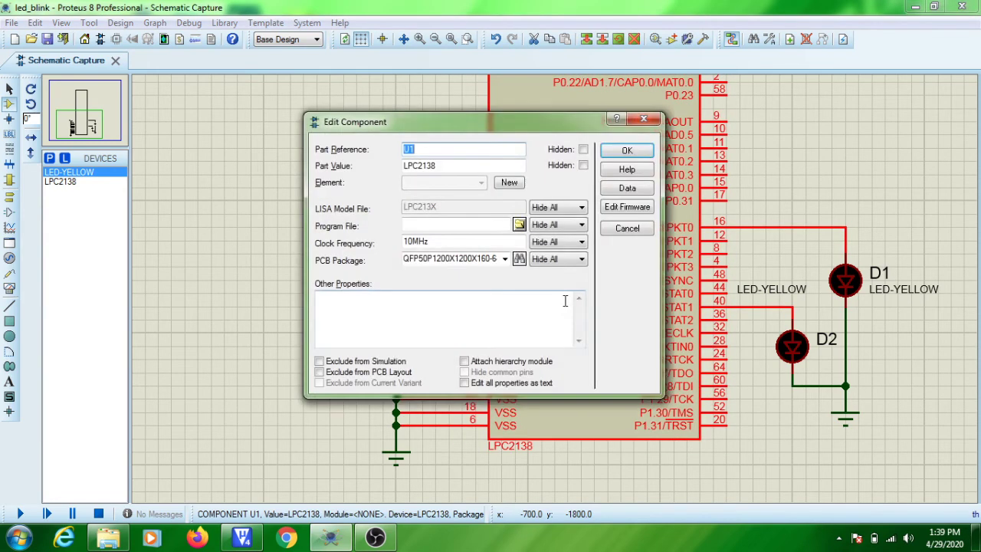
{"action": "left_click", "coordinate": [406, 242]}
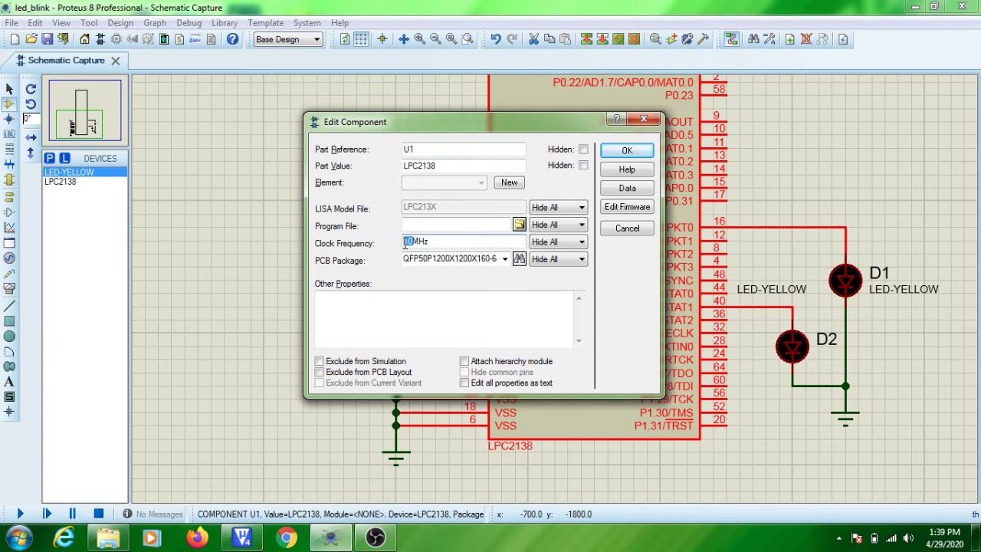
{"action": "type", "text": "12"}
{"action": "key", "text": "Num_Lock"}
Step: Browse for the LPC2138's program file in the Lpc2148_Course folder on New Volume (D:)
{"action": "left_click", "coordinate": [519, 224]}
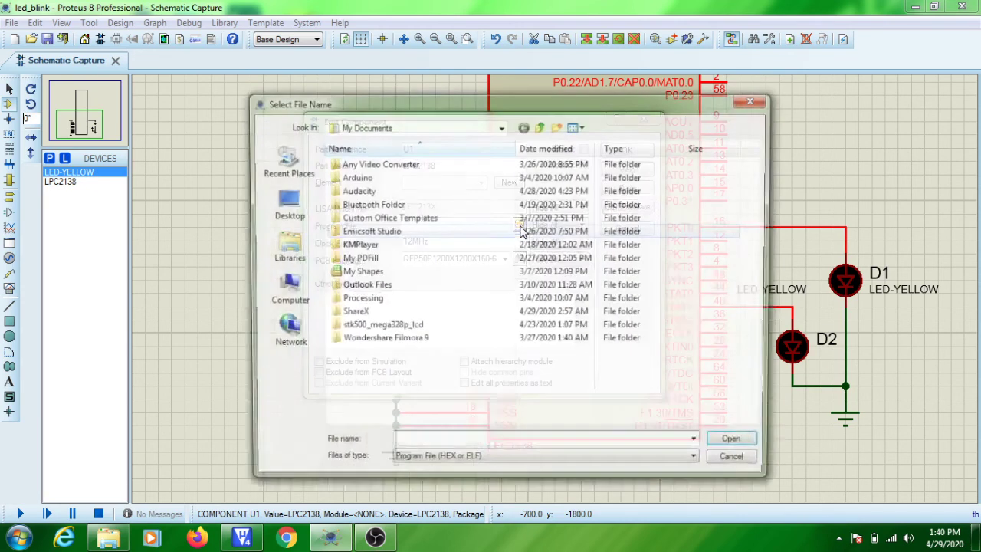
{"action": "left_click", "coordinate": [295, 296]}
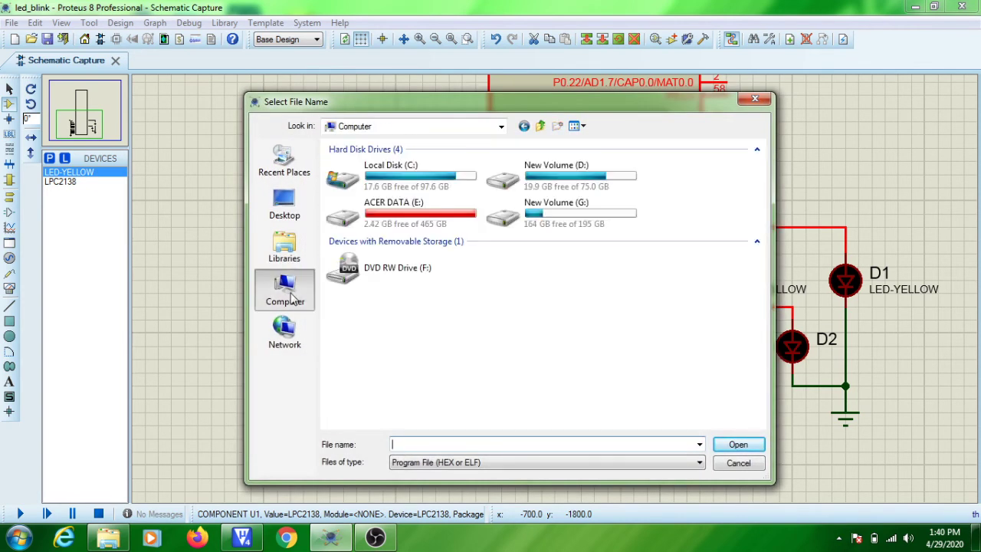
{"action": "double_click", "coordinate": [549, 182]}
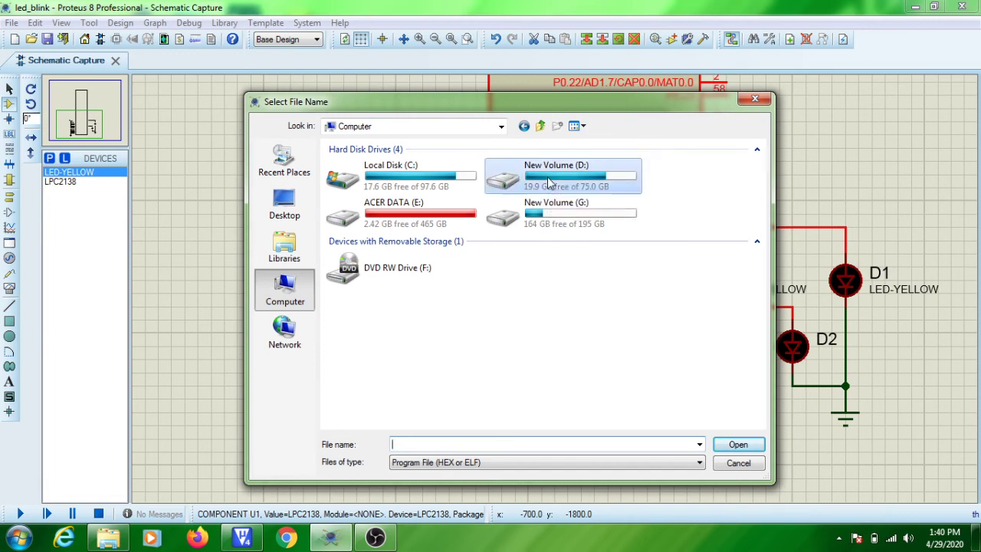
{"action": "left_click", "coordinate": [418, 234]}
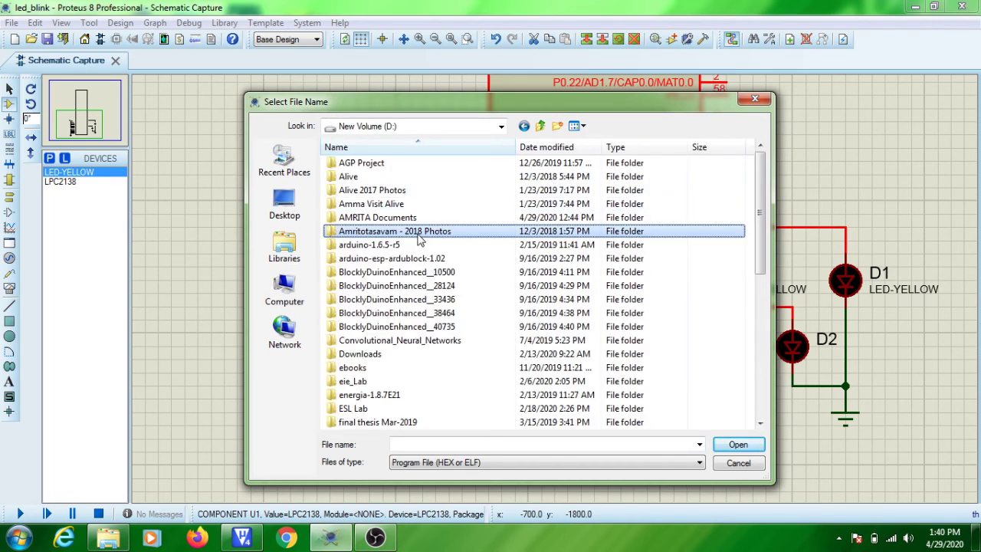
{"action": "left_click", "coordinate": [398, 272]}
{"action": "key", "text": "l"}
{"action": "key", "text": "p"}
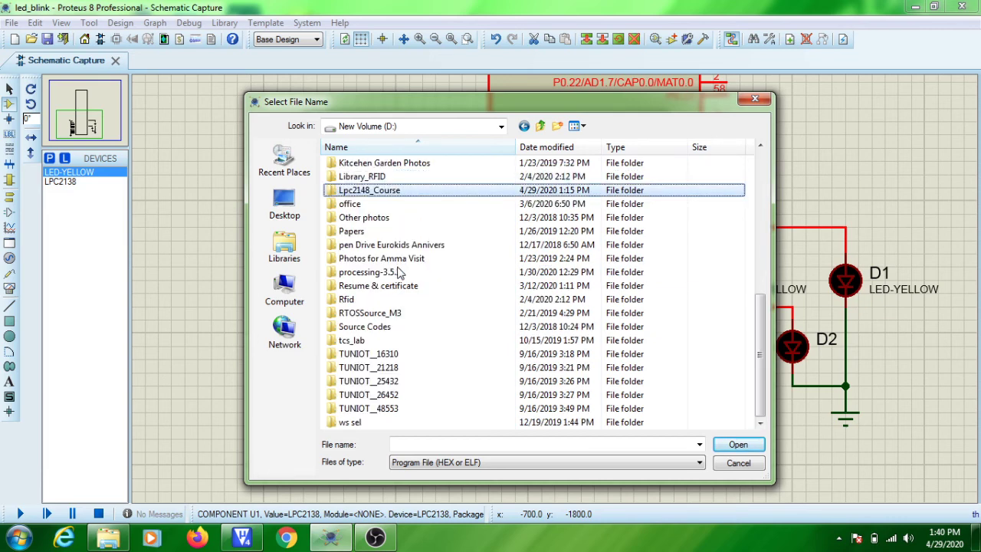
{"action": "double_click", "coordinate": [396, 191]}
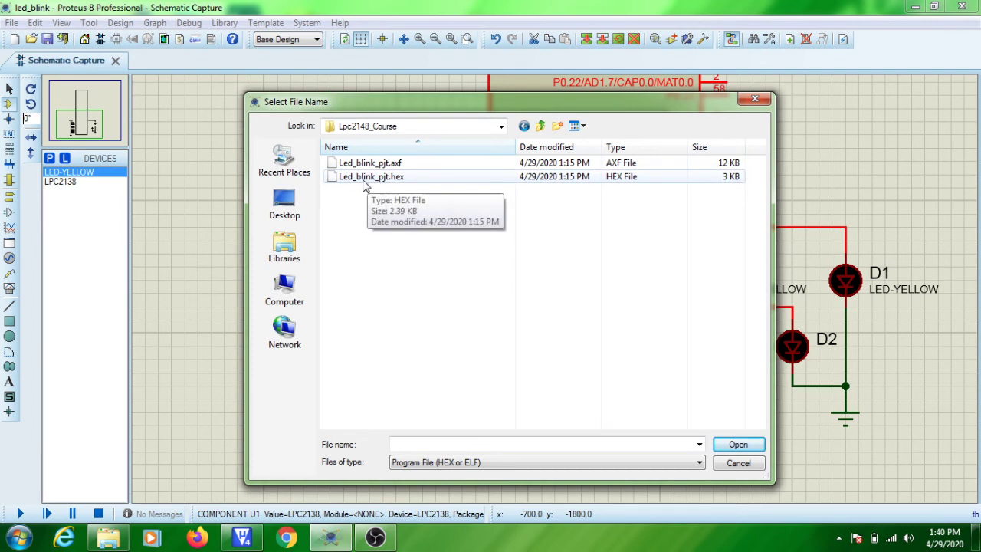
Step: Load Led_blink_pjt.hex as the LPC2138's program file, apply the component properties and run the simulation
{"action": "left_click", "coordinate": [368, 178]}
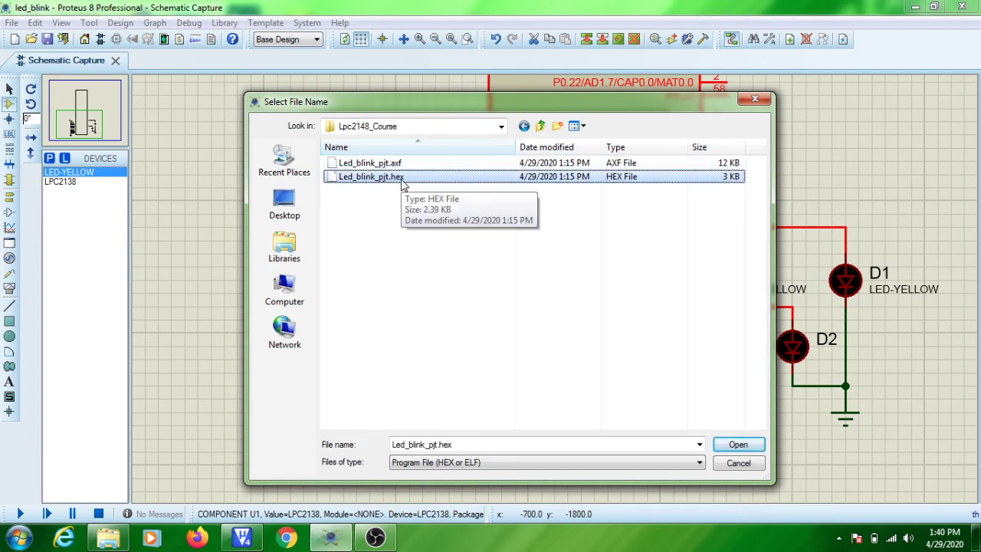
{"action": "left_click", "coordinate": [735, 445]}
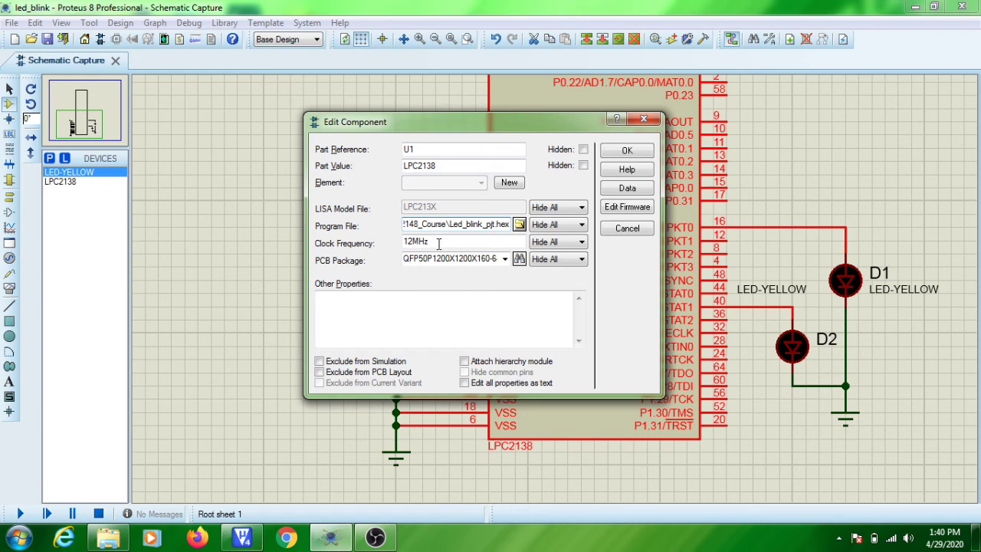
{"action": "left_click", "coordinate": [627, 151]}
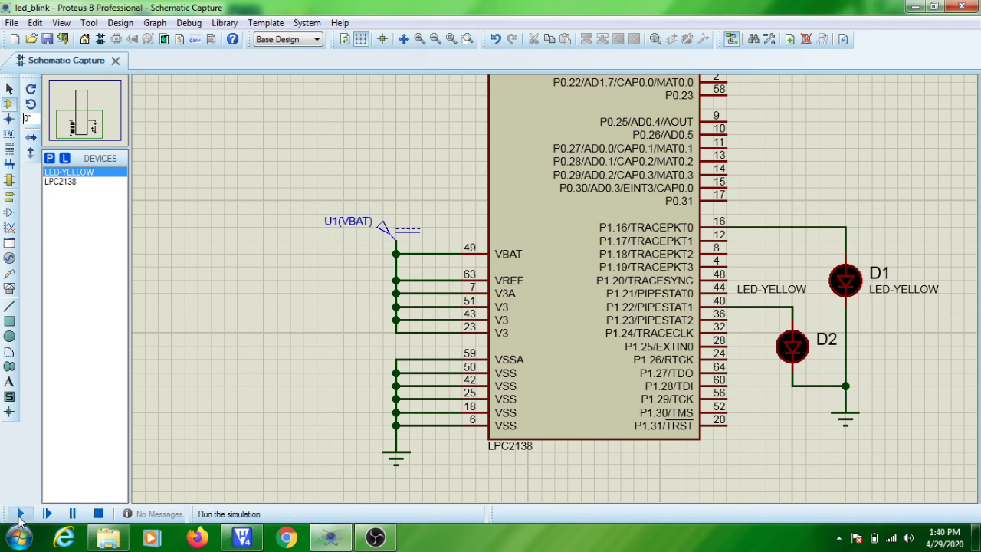
{"action": "left_click", "coordinate": [20, 516]}
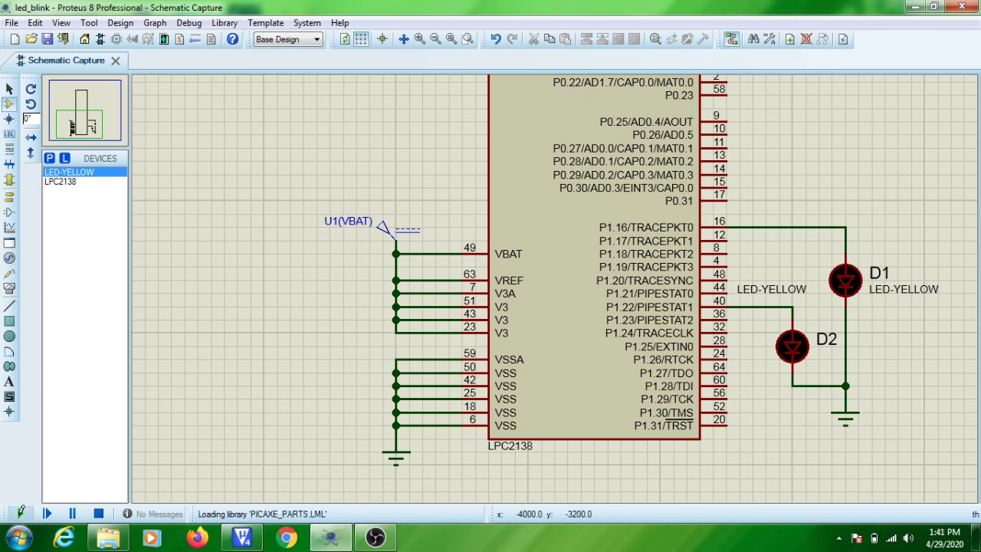